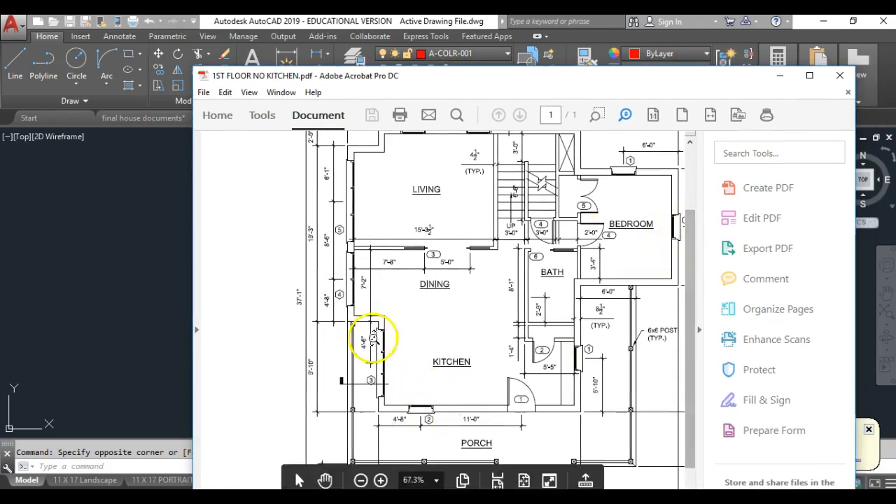
# - Review the first-floor plan PDF and the window and door schedule PDF, then move both off the drawing
pyautogui.click(542, 260)
pyautogui.scroll(-1, 542, 259)
pyautogui.moveTo(691, 276); pyautogui.dragTo(693, 248)
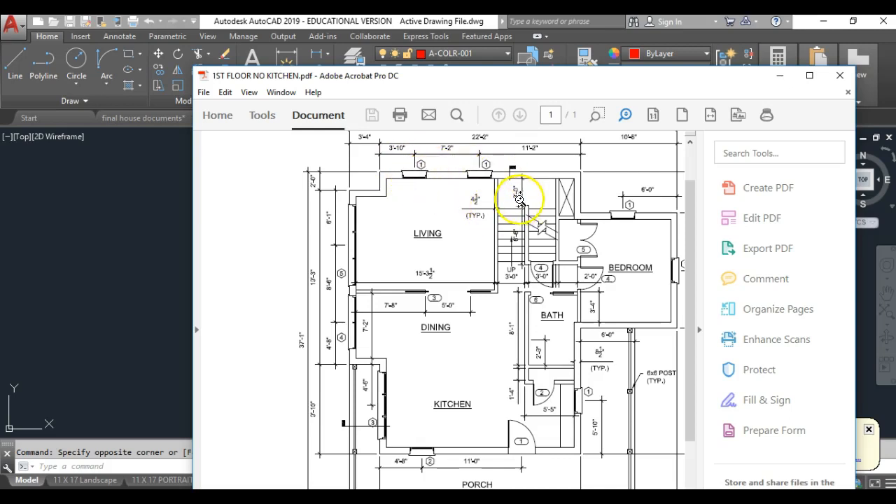
pyautogui.moveTo(895, 168); pyautogui.dragTo(497, 141)
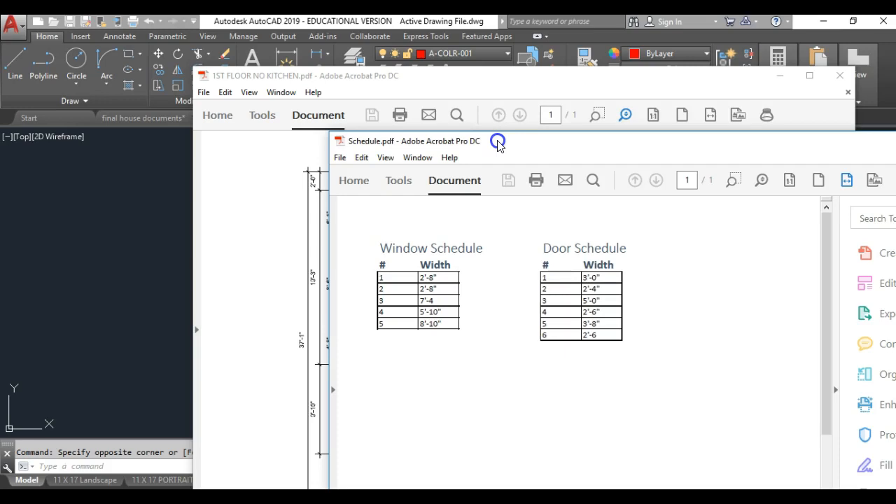
pyautogui.moveTo(497, 142); pyautogui.dragTo(895, 178)
pyautogui.click(446, 88)
pyautogui.moveTo(496, 84)
pyautogui.mouseDown()
pyautogui.moveTo(895, 154)
pyautogui.moveTo(895, 164)
pyautogui.mouseUp()
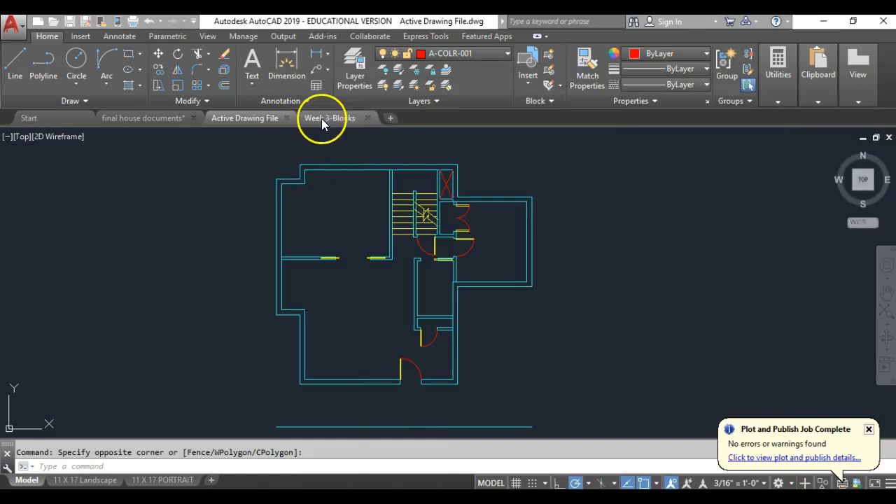
# - Copy the window block beside the toilet in the Week 3-Blocks drawing to the clipboard
pyautogui.moveTo(324, 120)
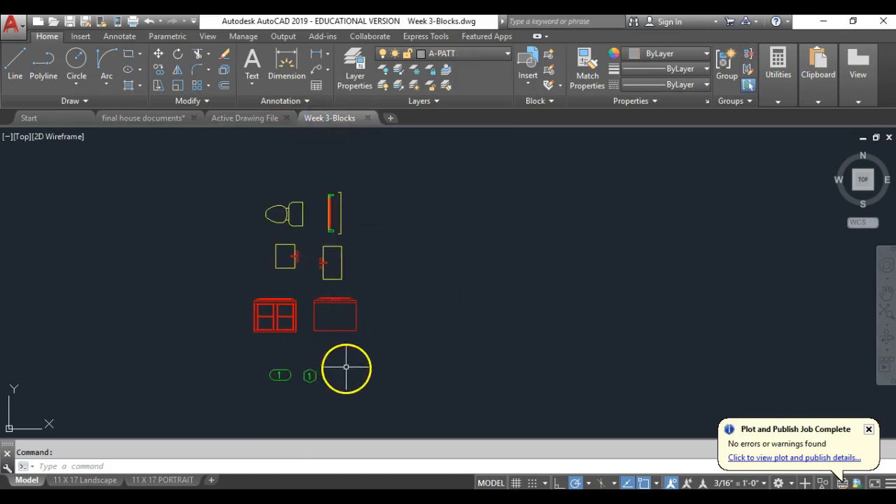
pyautogui.scroll(4, 335, 202)
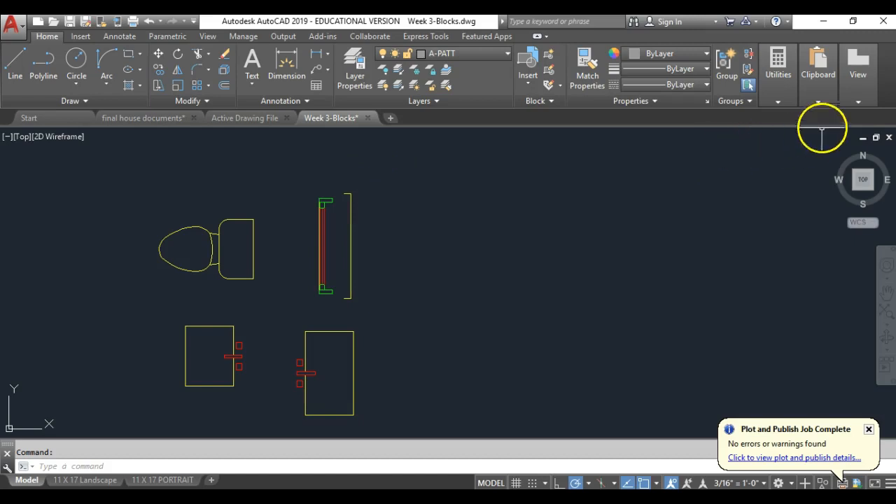
pyautogui.click(816, 104)
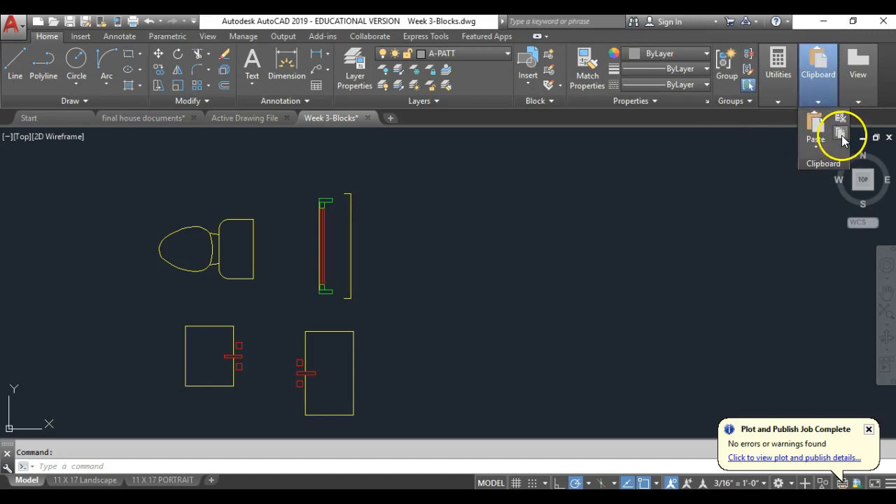
pyautogui.click(842, 136)
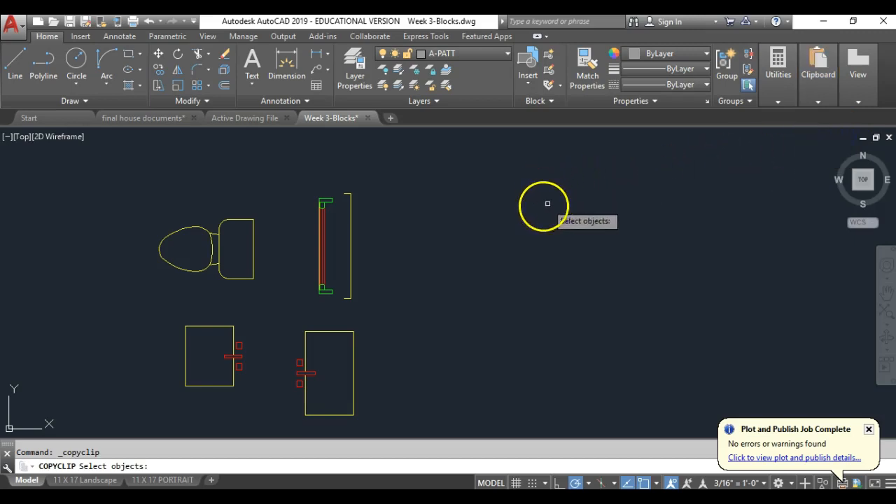
pyautogui.click(325, 230)
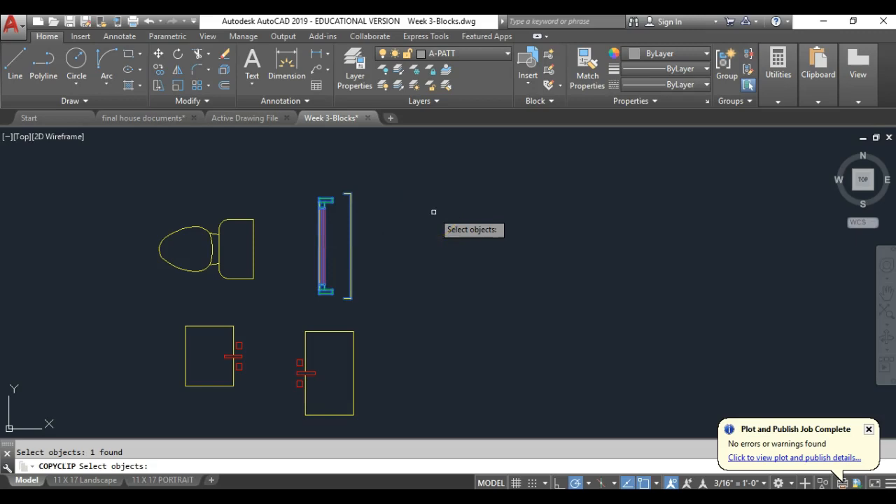
pyautogui.press('Return')
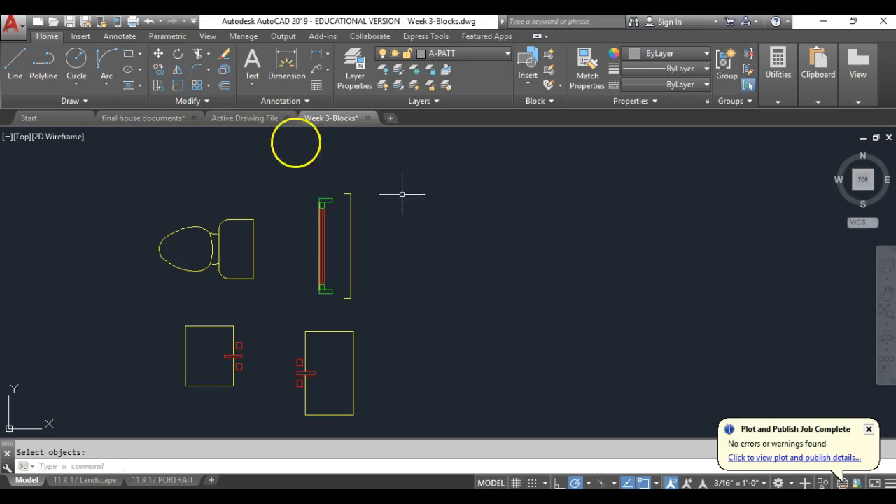
# - Paste the window block into Active Drawing File, in the empty space left of the floor plan
pyautogui.click(273, 117)
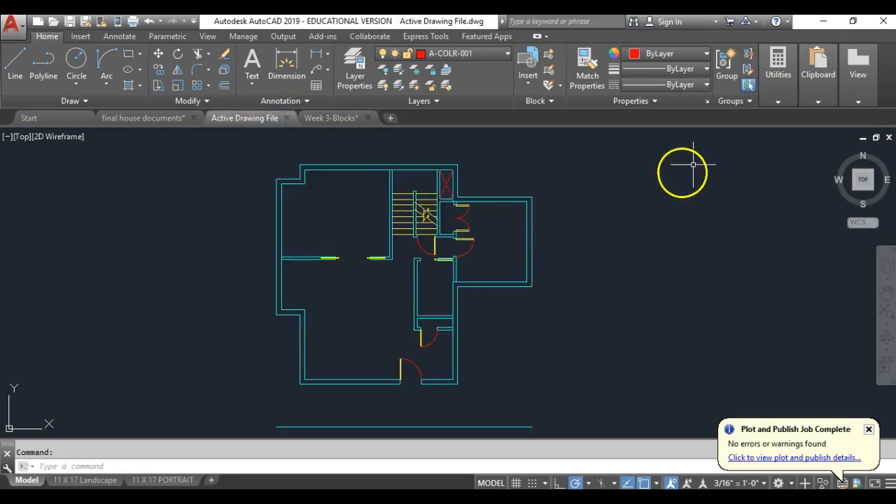
pyautogui.moveTo(816, 106)
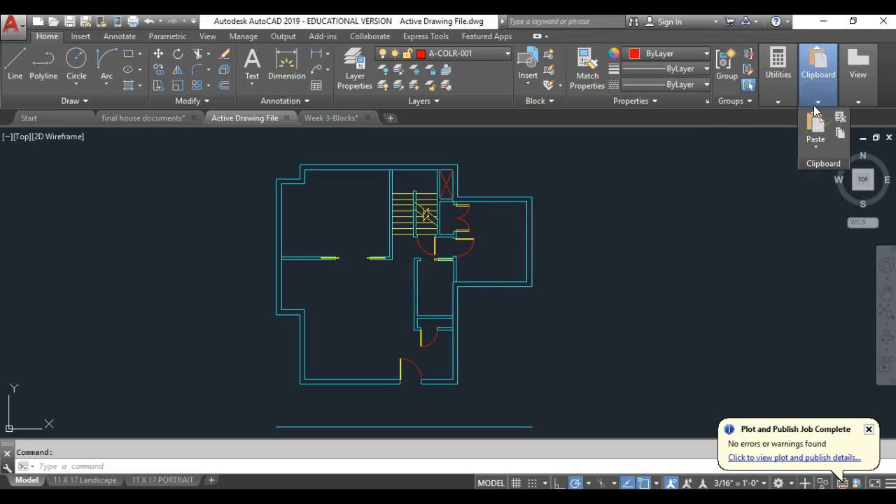
pyautogui.click(816, 124)
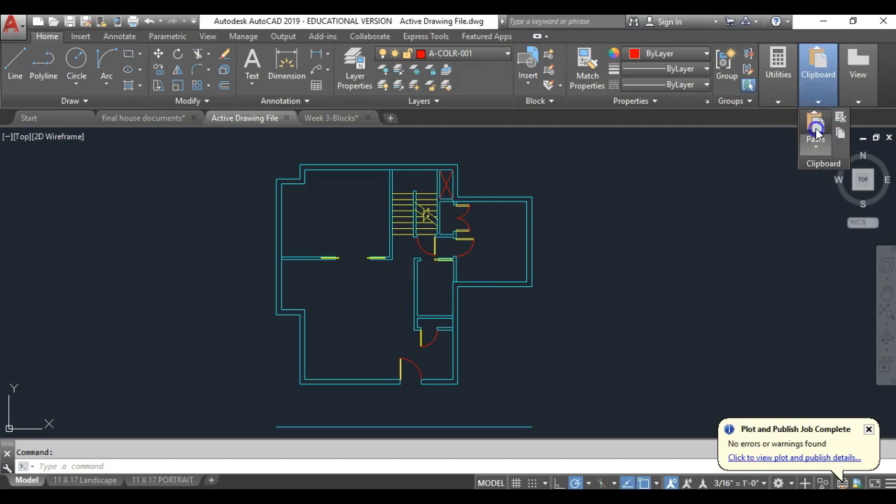
pyautogui.click(227, 254)
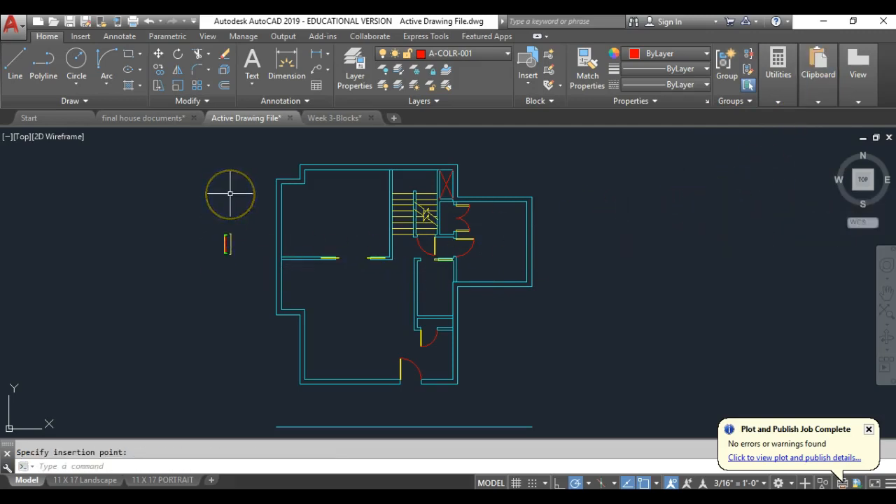
pyautogui.click(241, 299)
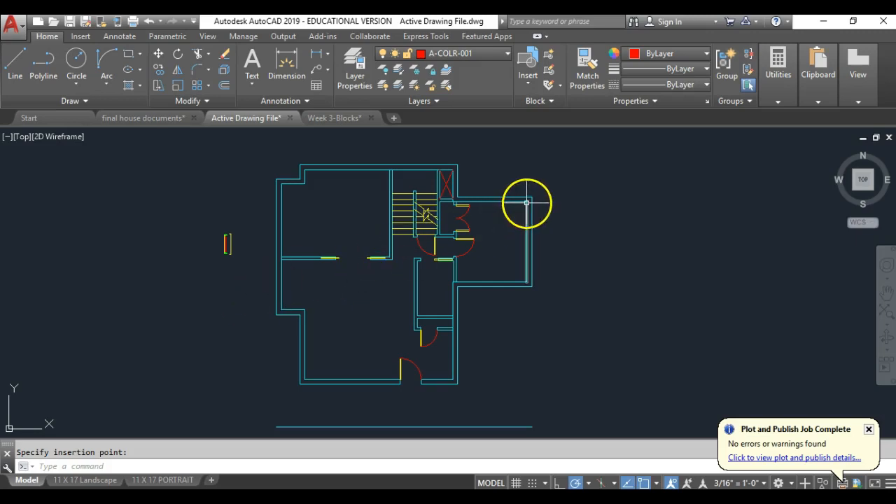
# - Check the window spacing on the plan PDF and offset the short exterior wall line at the living room's upper-left corner 3'10 to the right
pyautogui.moveTo(895, 196); pyautogui.dragTo(461, 94)
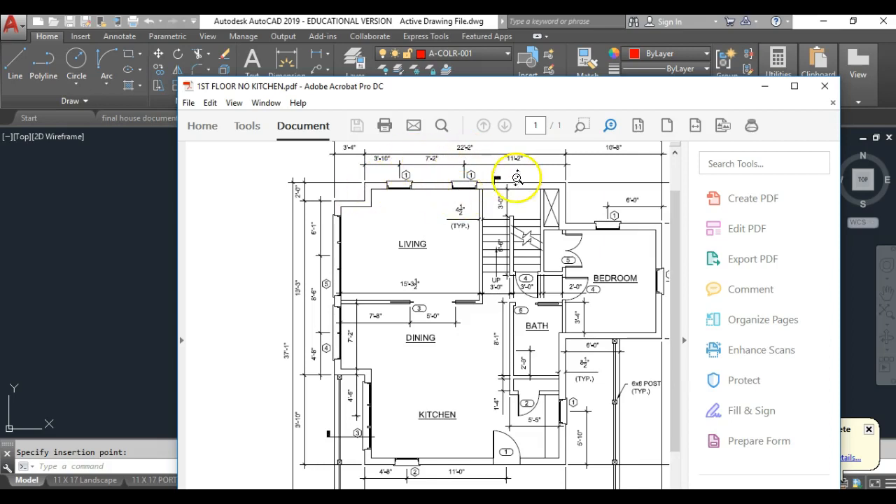
pyautogui.moveTo(400, 94)
pyautogui.mouseDown()
pyautogui.moveTo(440, 86)
pyautogui.moveTo(895, 140)
pyautogui.mouseUp()
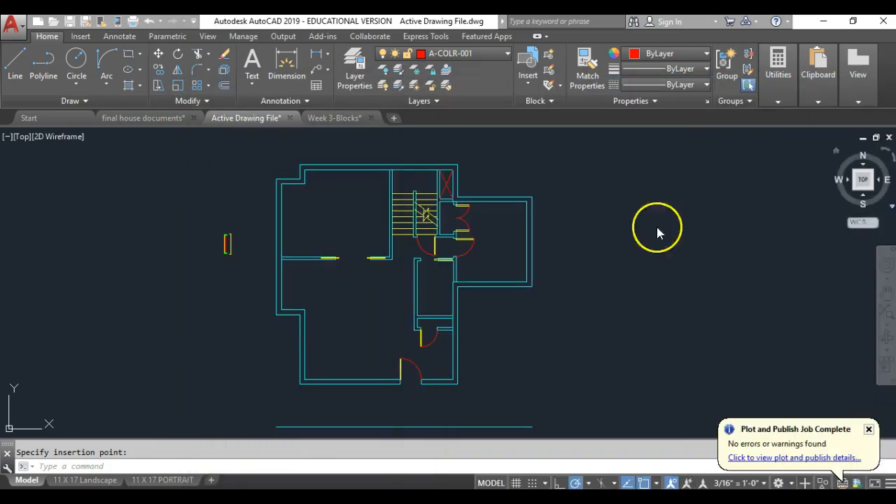
pyautogui.scroll(8, 320, 146)
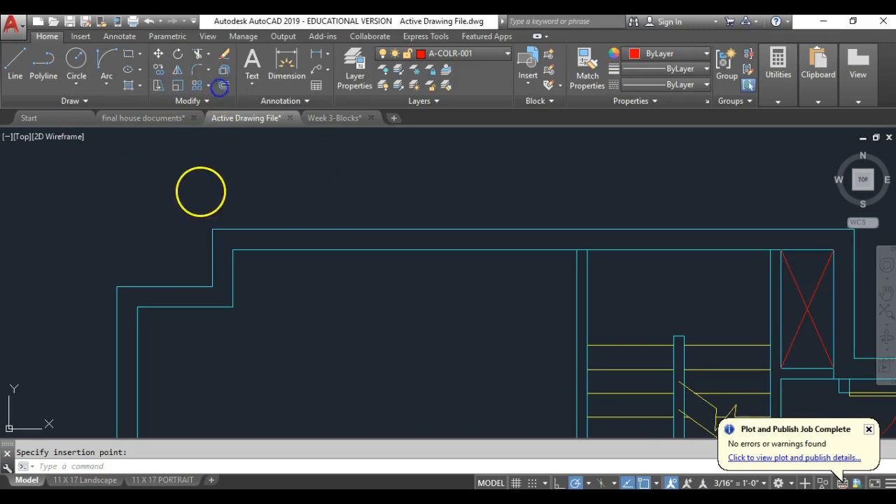
pyautogui.click(220, 86)
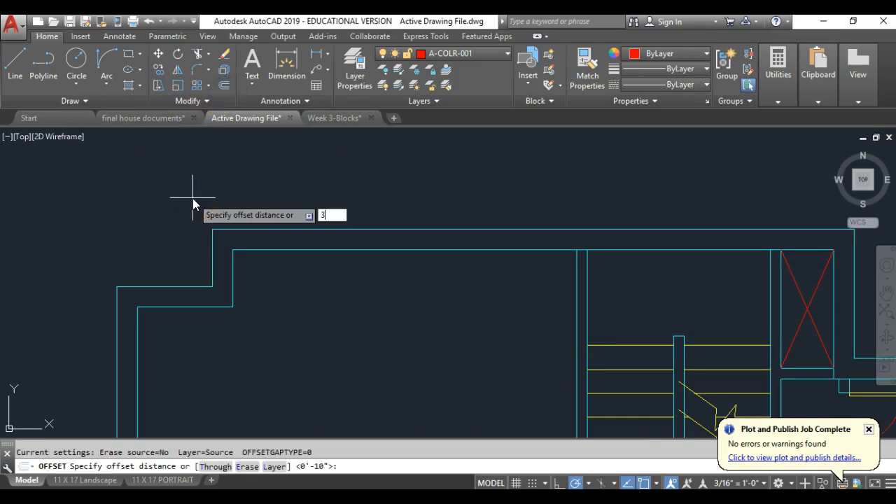
pyautogui.press('Return')
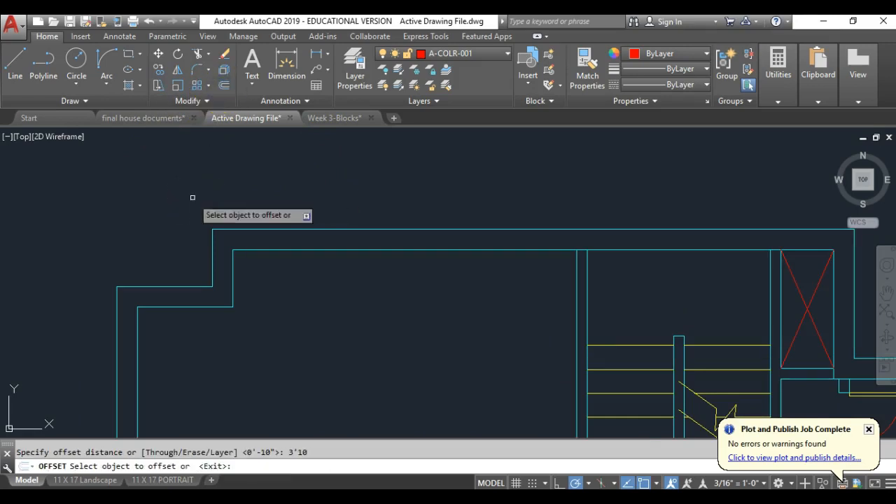
pyautogui.click(212, 244)
pyautogui.click(385, 294)
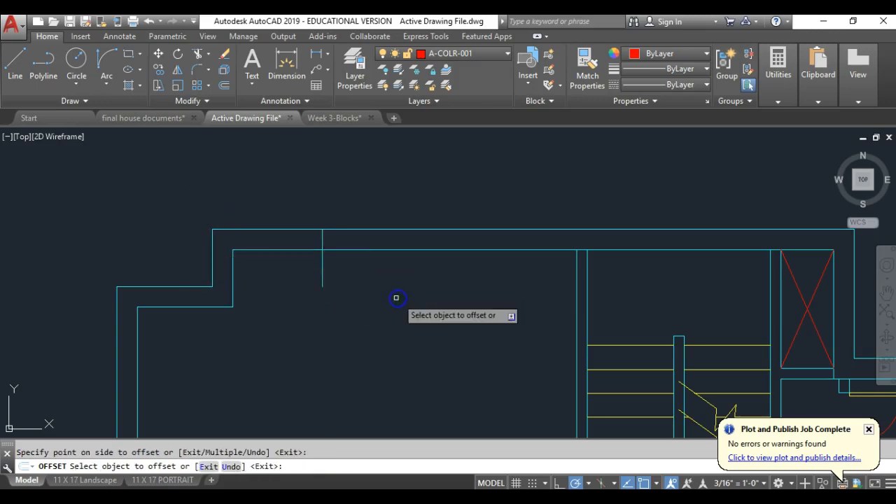
pyautogui.press('Return')
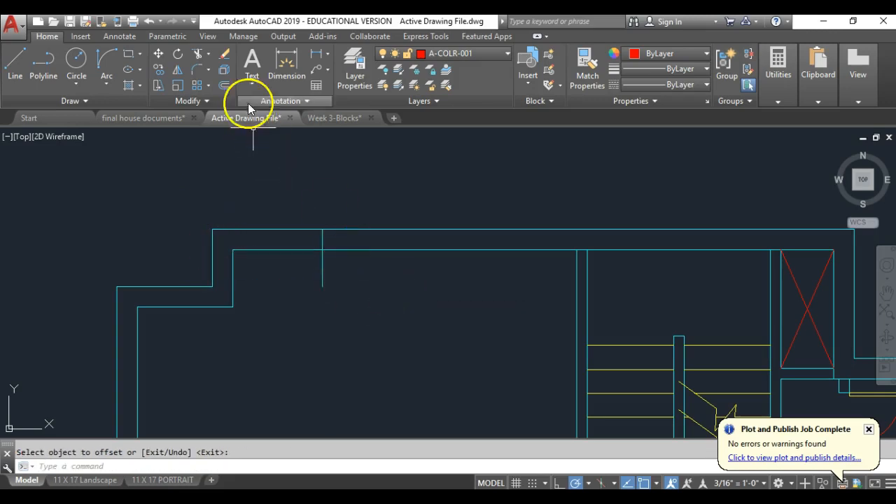
# - Offset the first window centerline 7'2 to the right to mark the second window's center
pyautogui.click(226, 87)
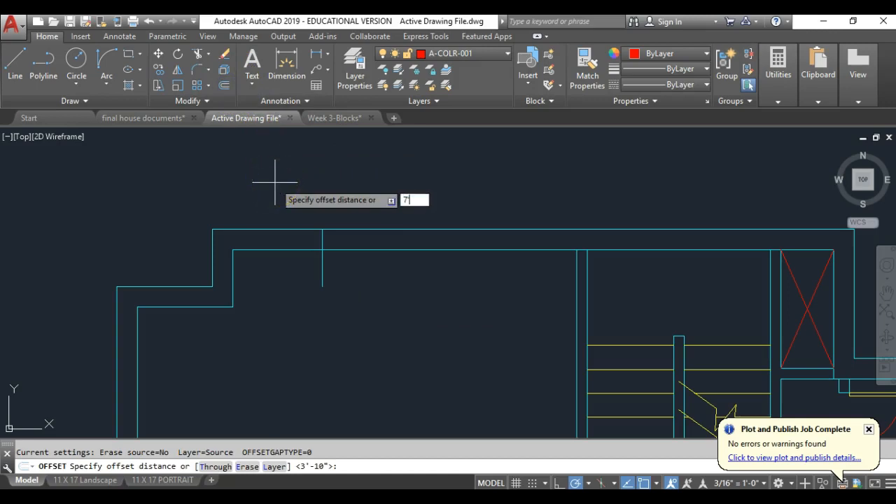
pyautogui.press('Return')
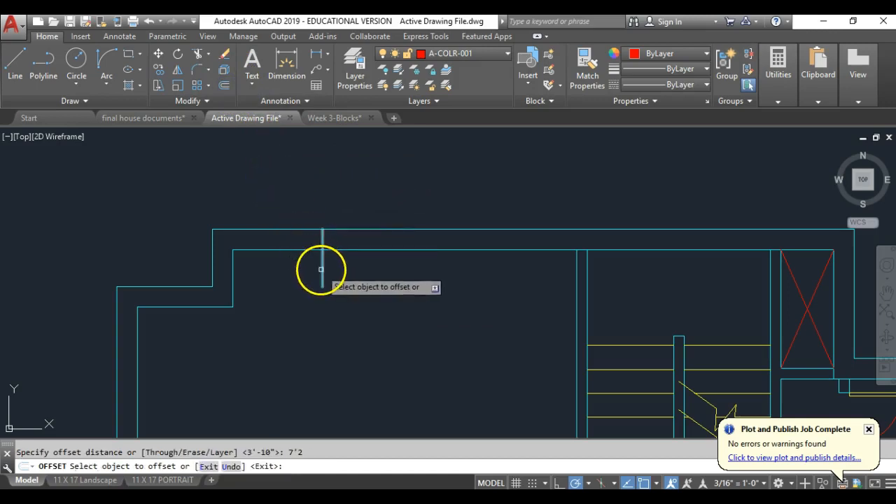
pyautogui.click(322, 270)
pyautogui.click(492, 285)
pyautogui.press('Return')
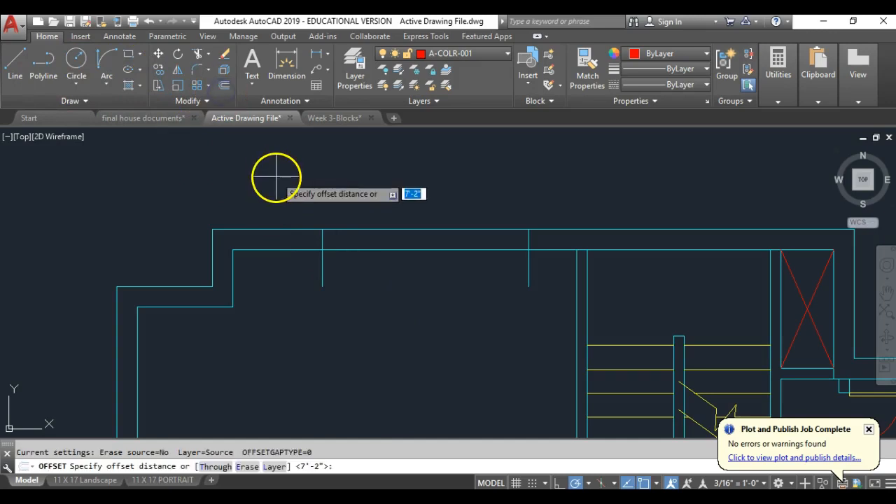
# - Offset both window centerlines 1'4 to each side to mark the edges of the two window openings
pyautogui.press('Return')
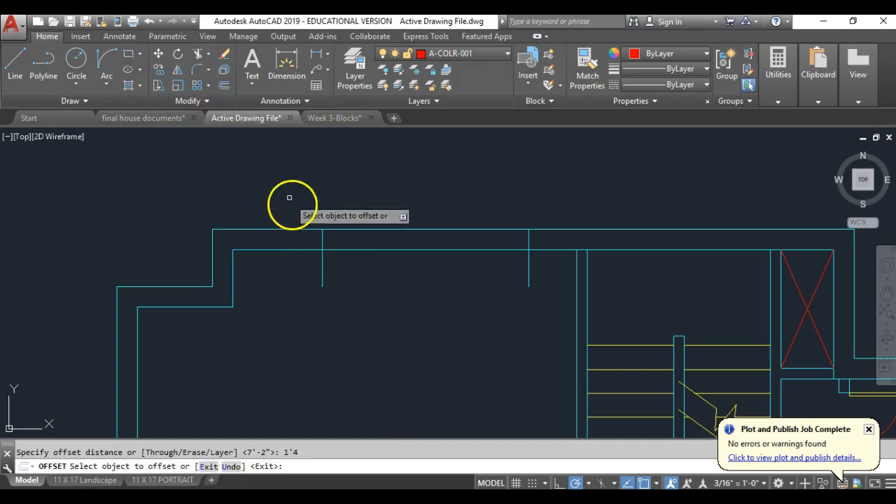
pyautogui.click(321, 265)
pyautogui.click(333, 265)
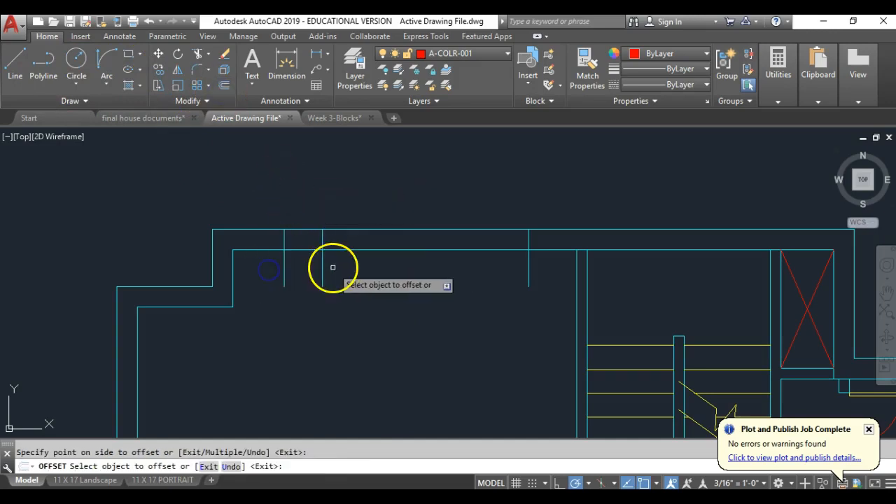
pyautogui.click(529, 269)
pyautogui.click(553, 269)
pyautogui.click(529, 269)
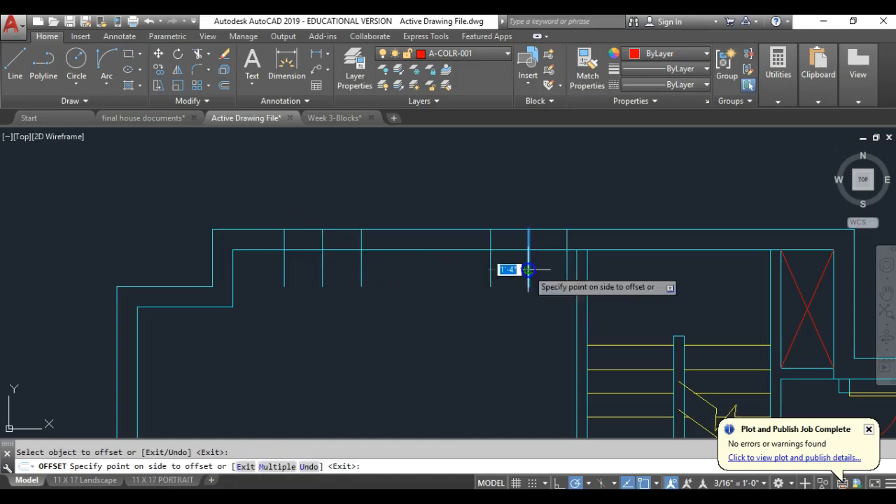
pyautogui.click(470, 271)
pyautogui.press('Return')
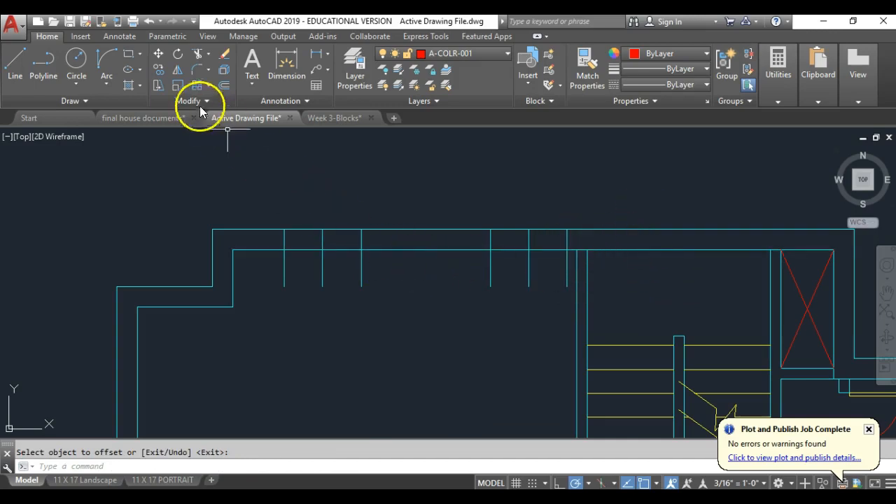
# - Trim the four window edge lines back to the inner face of the upper wall, leaving the centerlines whole
pyautogui.click(198, 56)
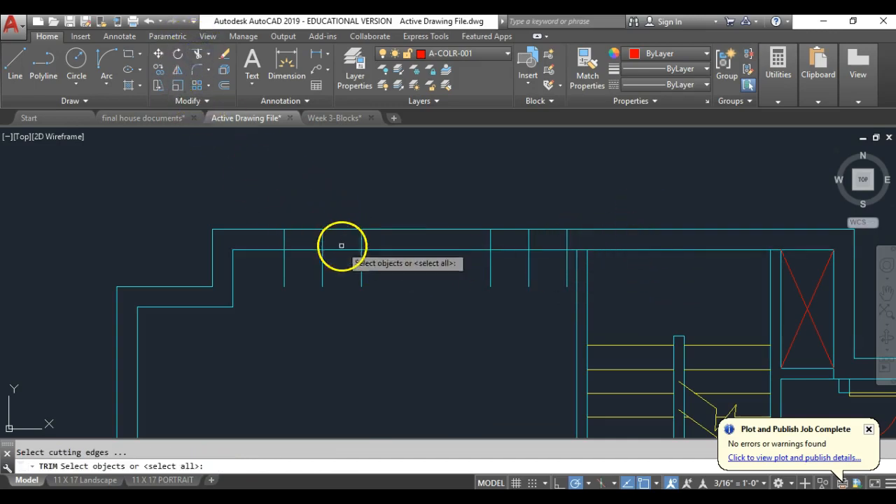
pyautogui.press('Return')
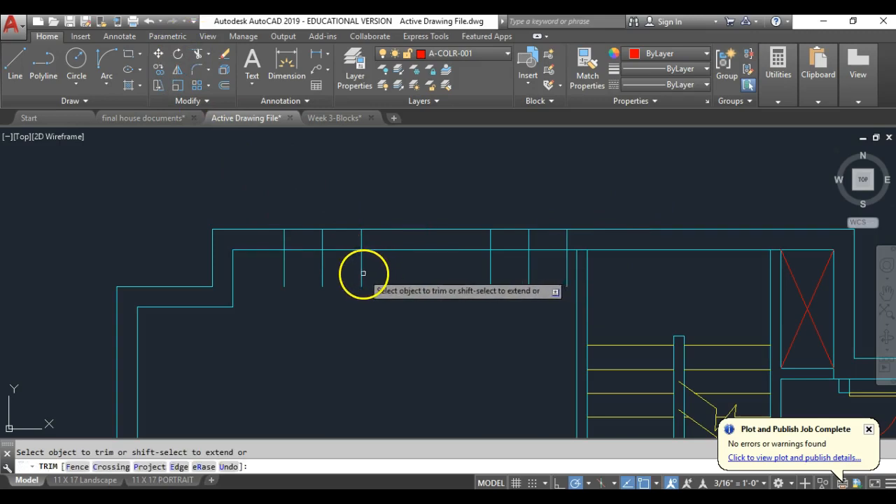
pyautogui.click(359, 270)
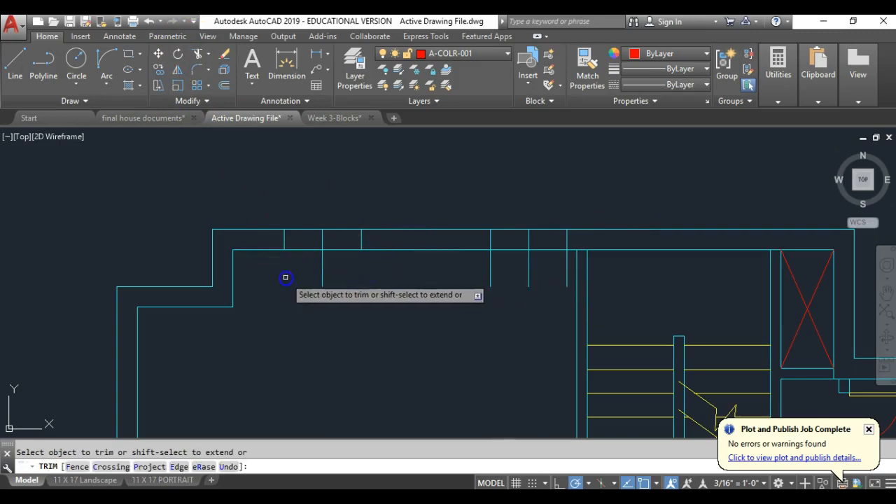
pyautogui.click(490, 274)
pyautogui.click(568, 269)
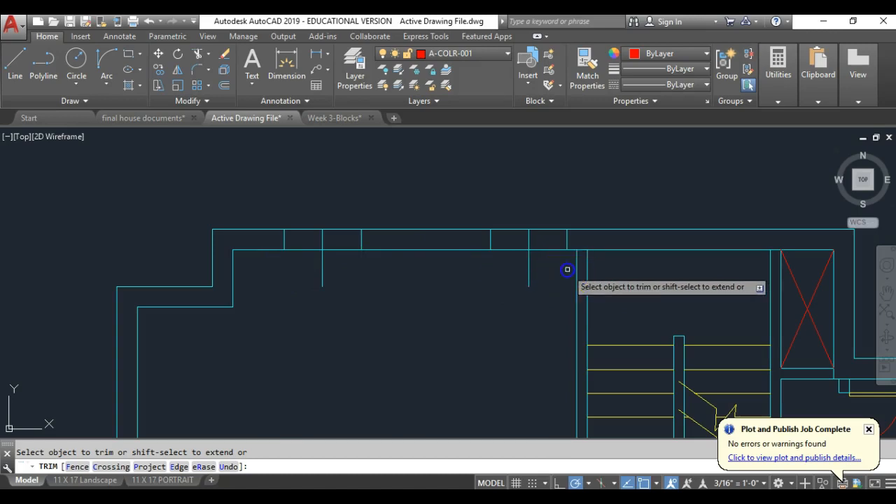
# - Trim the inner and outer wall lines between the edge lines to cut both window openings in the living room's upper wall
pyautogui.click(509, 247)
pyautogui.click(514, 228)
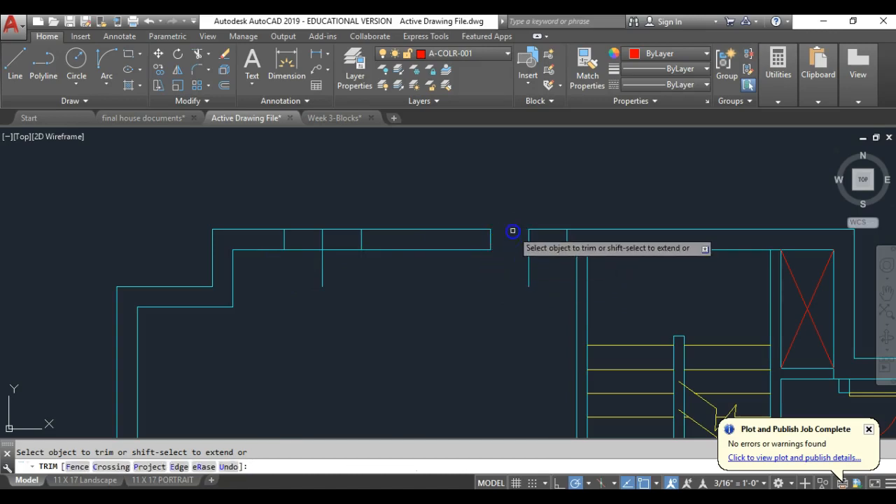
pyautogui.click(546, 229)
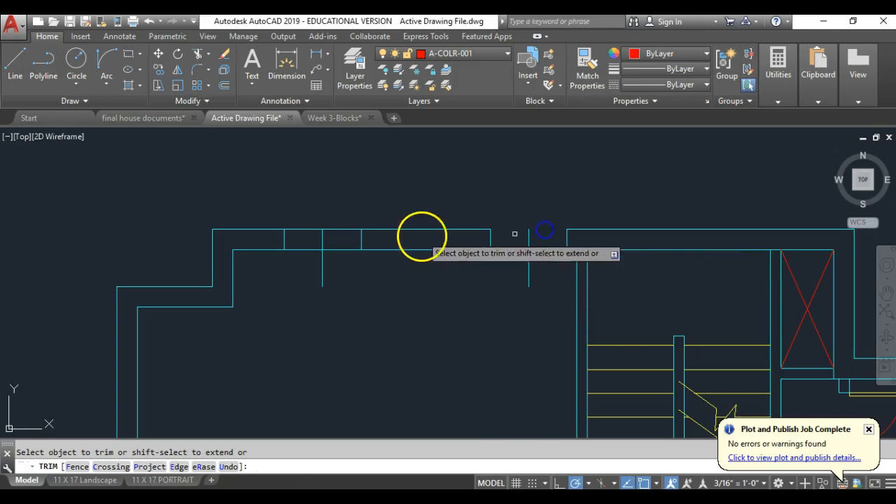
pyautogui.click(341, 229)
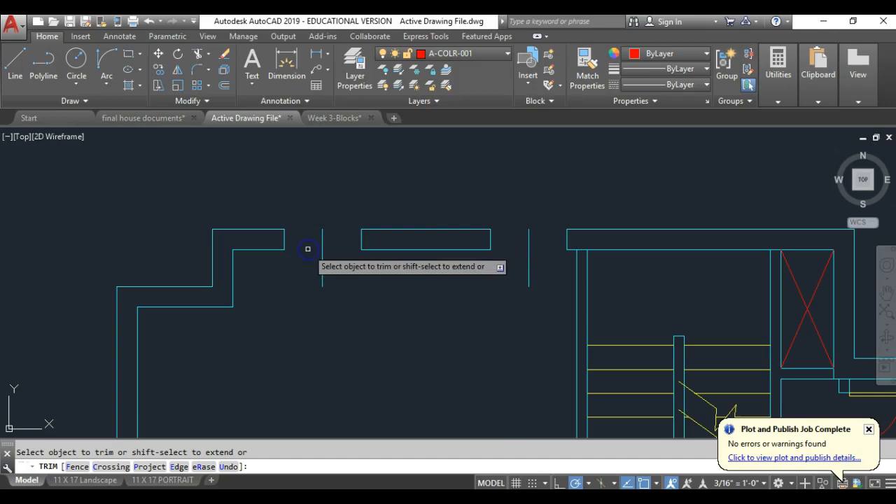
# - Erase the two window centerlines left in the openings of the living room's upper wall
pyautogui.press('Return')
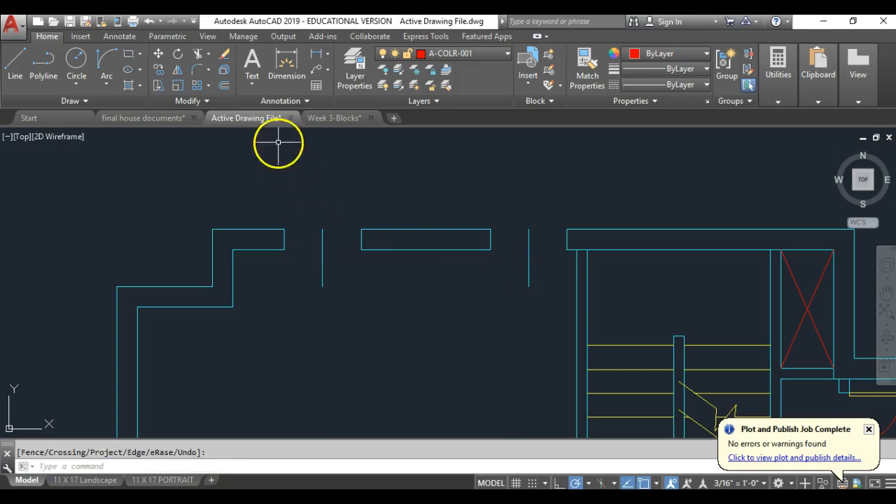
pyautogui.click(225, 60)
pyautogui.click(546, 280)
pyautogui.click(516, 262)
pyautogui.click(313, 299)
pyautogui.click(309, 279)
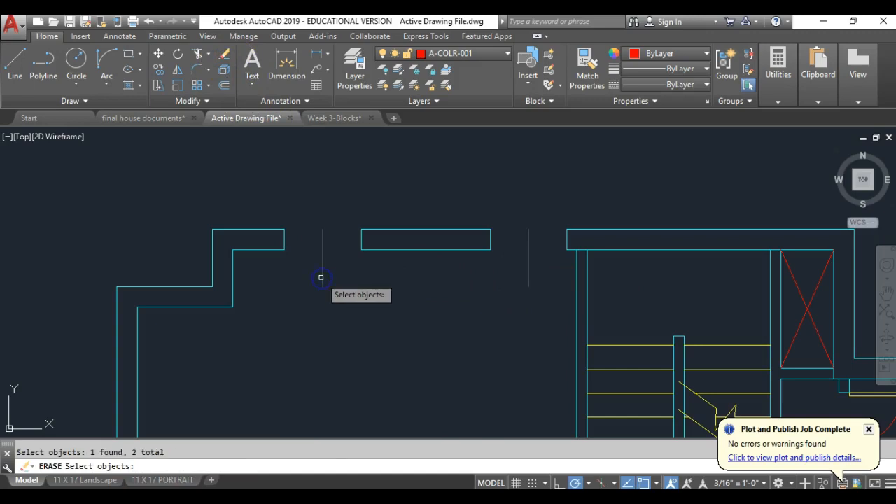
pyautogui.press('Return')
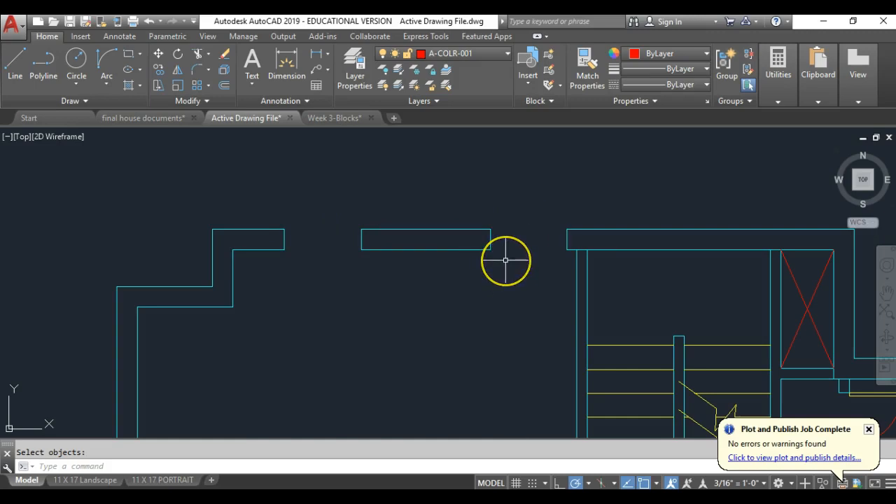
# - Move the window block from beside the plan to just above the first opening in the living room's upper wall
pyautogui.scroll(-2, 506, 261)
pyautogui.moveTo(469, 308); pyautogui.dragTo(492, 289, button='middle')
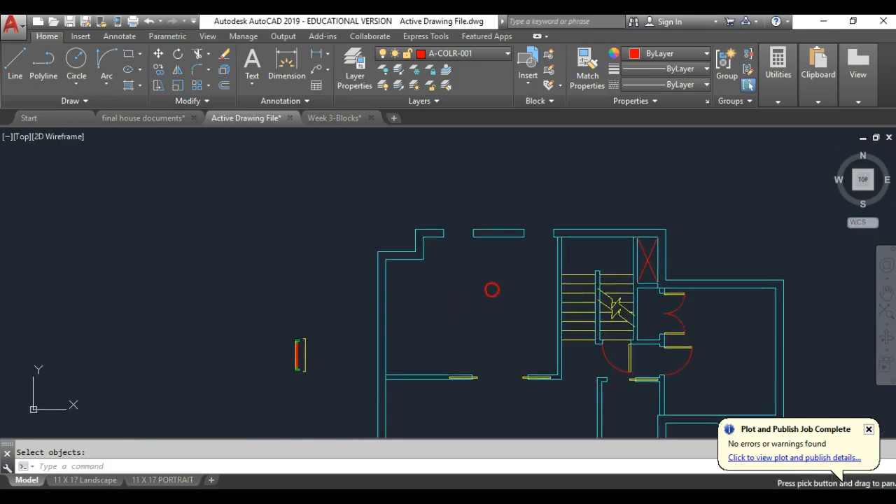
pyautogui.scroll(2, 375, 352)
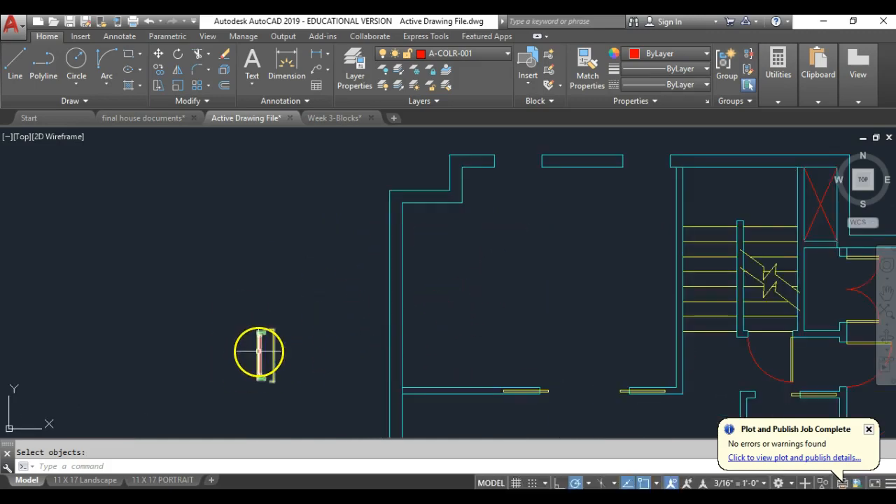
pyautogui.click(158, 53)
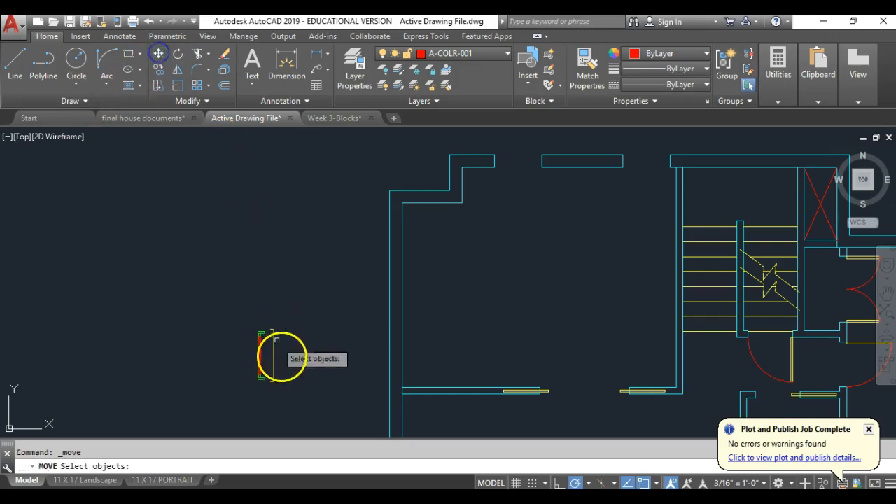
pyautogui.press('Return')
pyautogui.click(259, 380)
pyautogui.moveTo(398, 222); pyautogui.dragTo(339, 341, button='middle')
pyautogui.scroll(1, 430, 262)
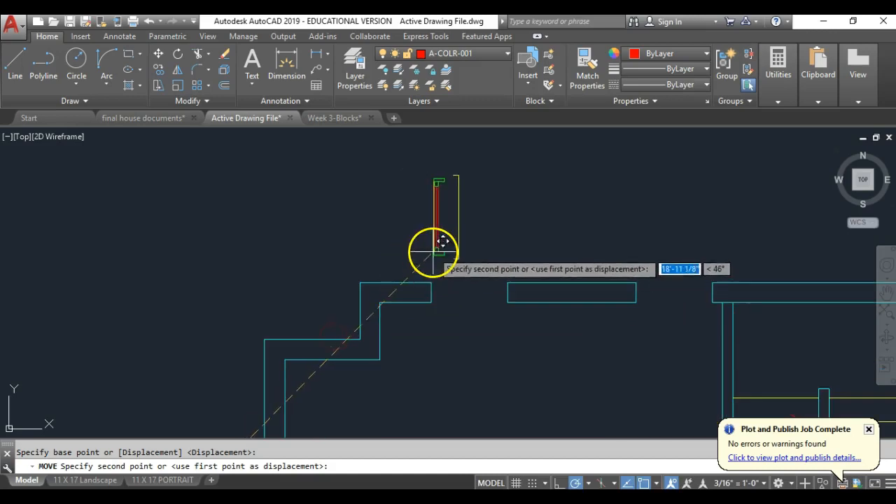
pyautogui.click(441, 249)
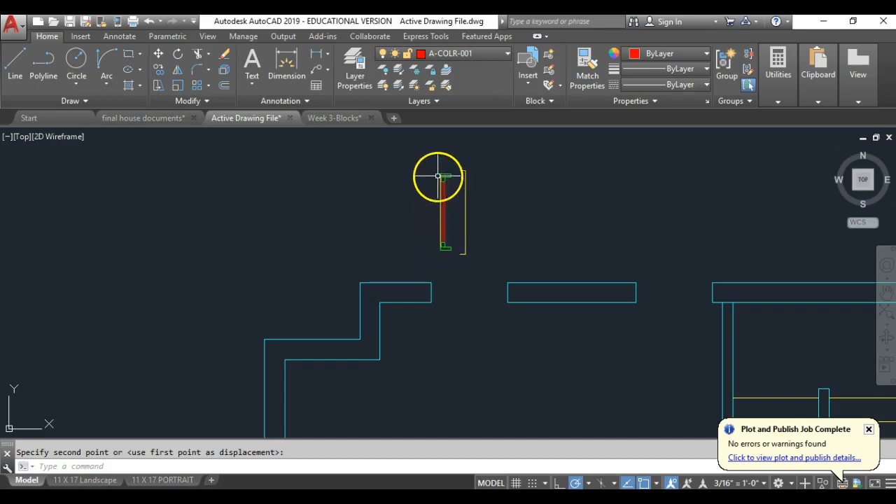
# - Rotate the window block 90 degrees counterclockwise about its sill midpoint so it lies horizontal with its bracket line facing up
pyautogui.click(176, 56)
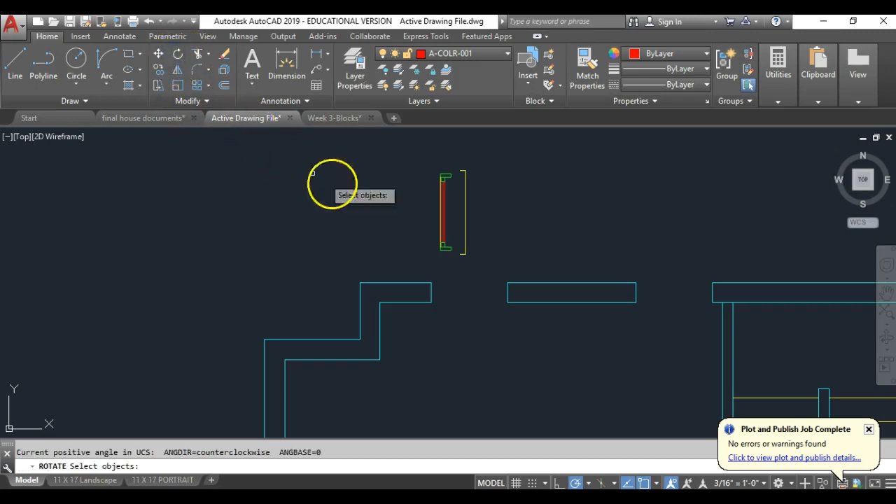
pyautogui.click(441, 216)
pyautogui.press('Return')
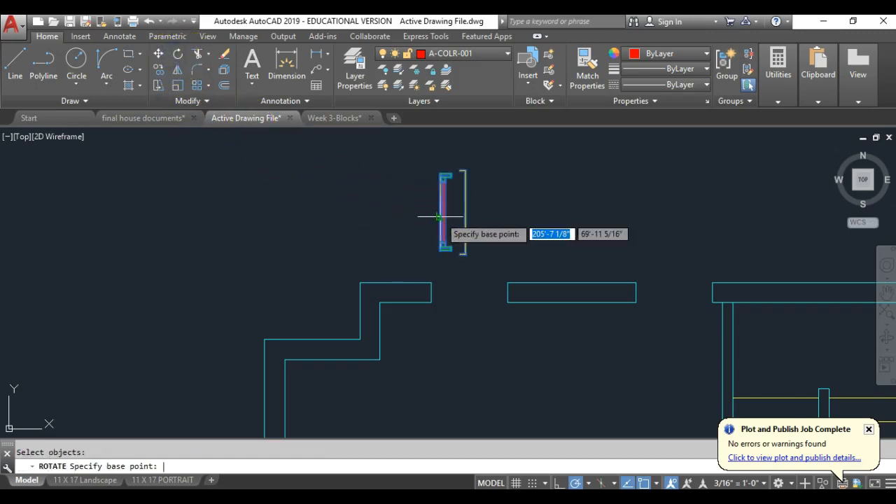
pyautogui.click(444, 217)
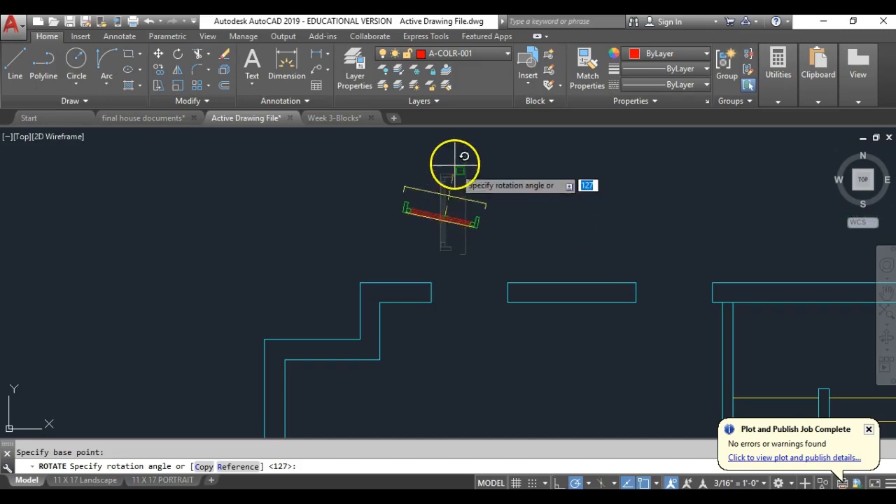
pyautogui.click(439, 157)
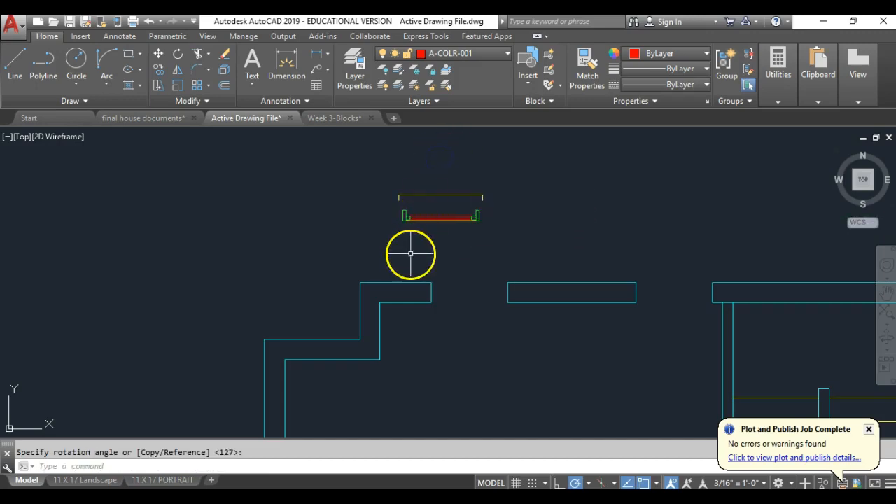
# - Move the window block by its lower-left corner onto the inner left corner of the first wall opening
pyautogui.scroll(2, 443, 239)
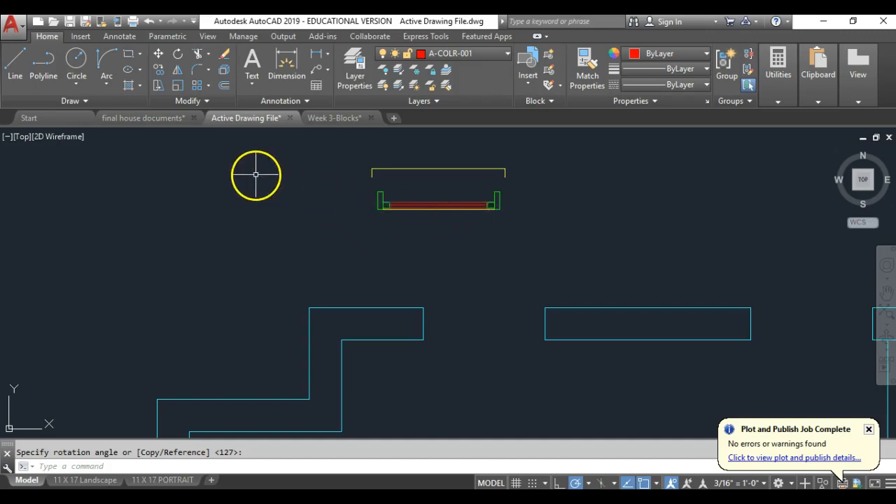
pyautogui.click(158, 53)
pyautogui.click(399, 207)
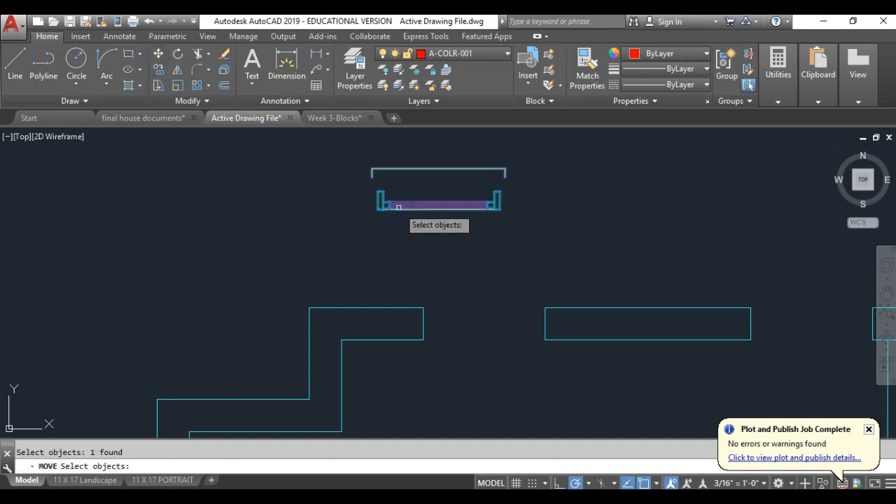
pyautogui.press('Return')
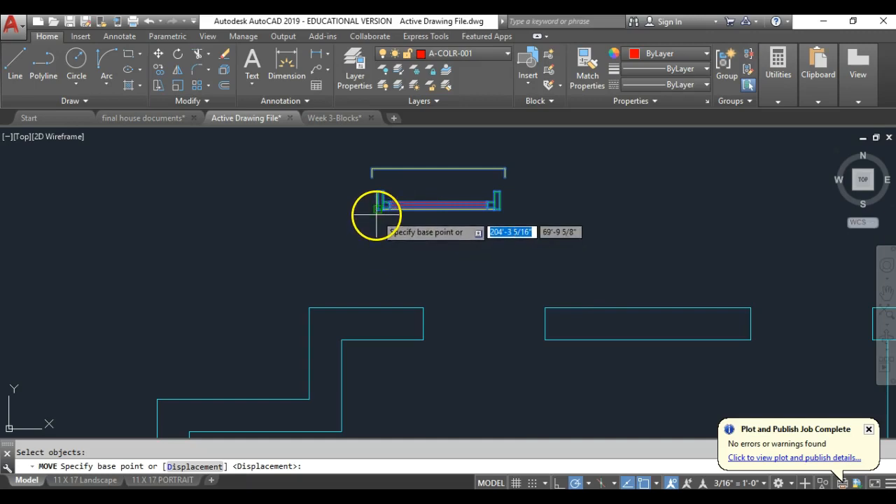
pyautogui.click(377, 214)
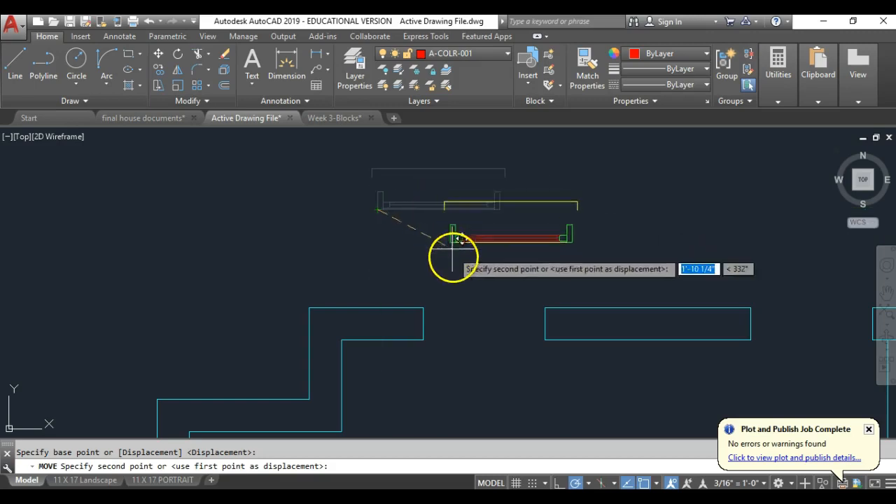
pyautogui.click(422, 339)
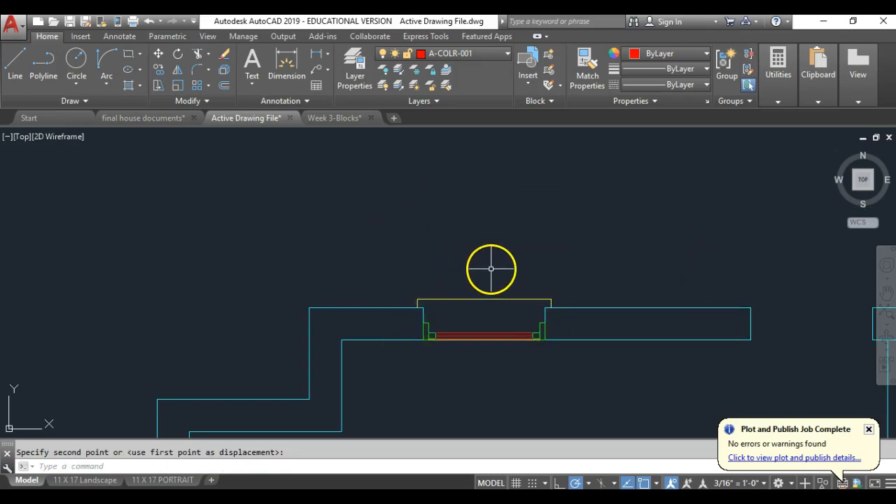
# - Copy the placed window by its lower-left corner to the inner left corner of the second living room opening
pyautogui.moveTo(591, 258); pyautogui.dragTo(398, 230, button='middle')
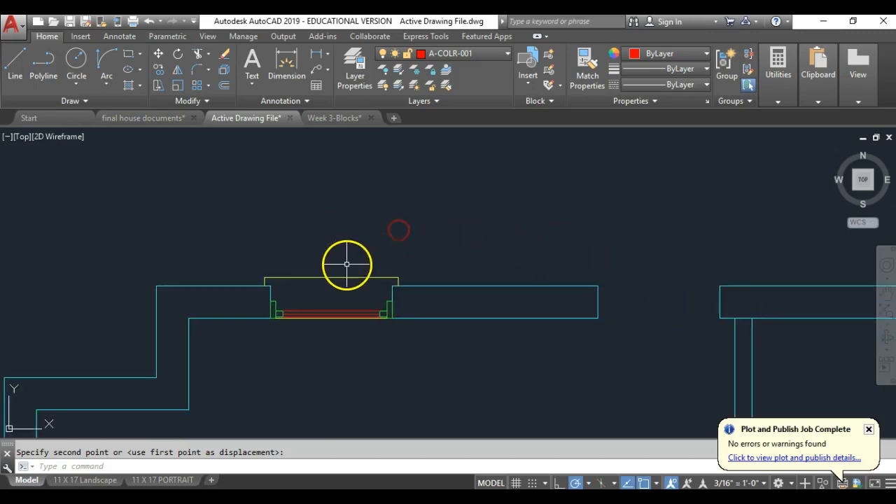
pyautogui.scroll(4, 366, 301)
pyautogui.scroll(-2, 326, 271)
pyautogui.scroll(-3, 374, 266)
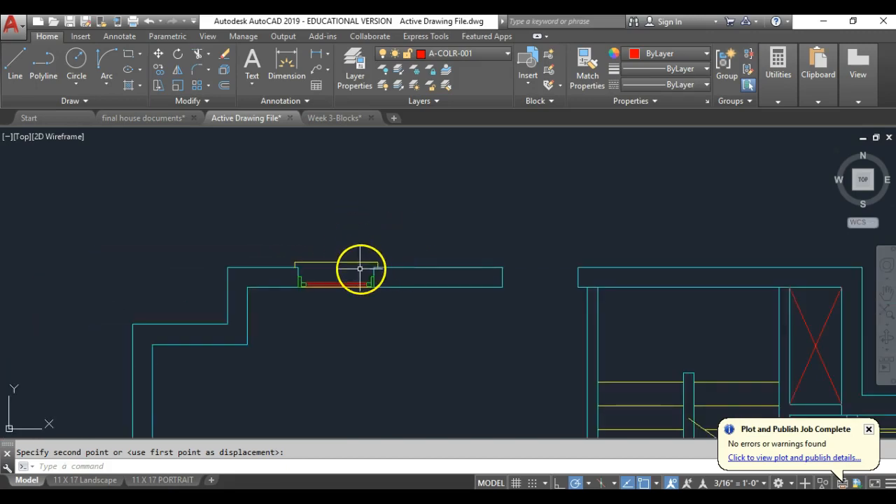
pyautogui.scroll(2, 360, 268)
pyautogui.click(159, 70)
pyautogui.click(302, 296)
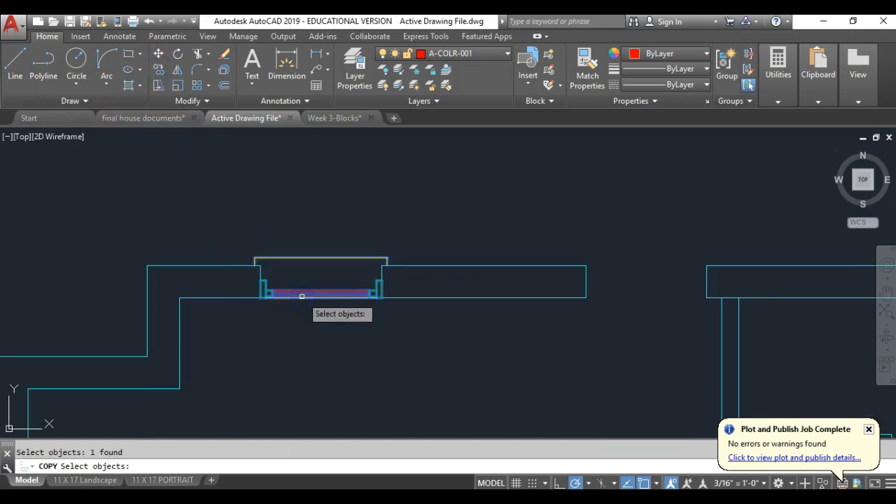
pyautogui.press('Return')
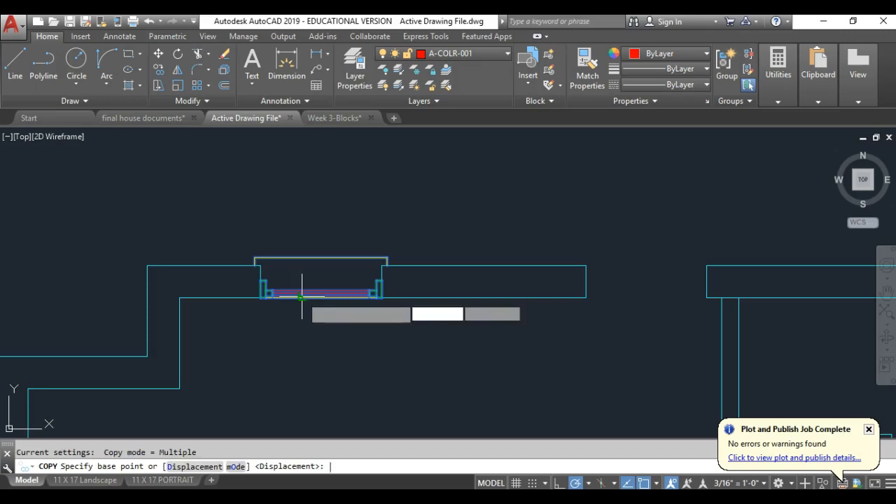
pyautogui.click(261, 297)
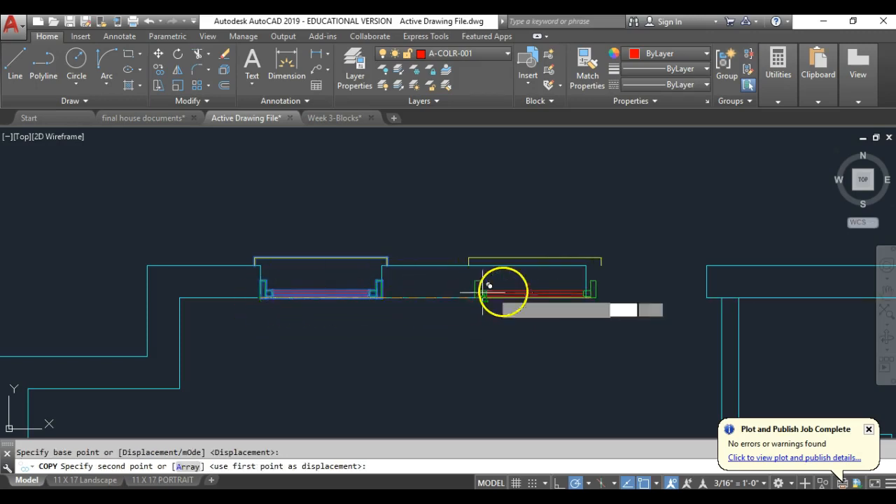
pyautogui.click(585, 298)
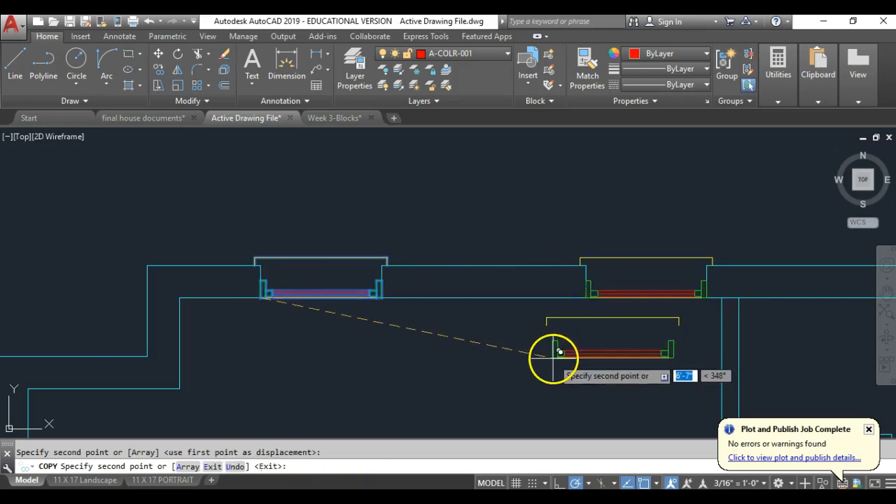
pyautogui.press('Return')
# - Check the 1ST FLOOR NO KITCHEN PDF for the window position in the bedroom's upper wall, and return to the drawing
pyautogui.scroll(-3, 312, 245)
pyautogui.scroll(-2, 313, 244)
pyautogui.moveTo(338, 264); pyautogui.dragTo(268, 189, button='middle')
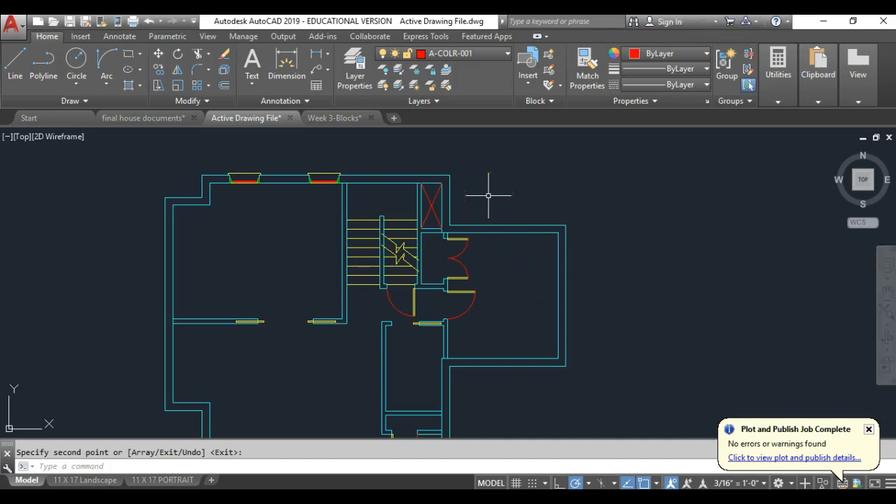
pyautogui.click(574, 214)
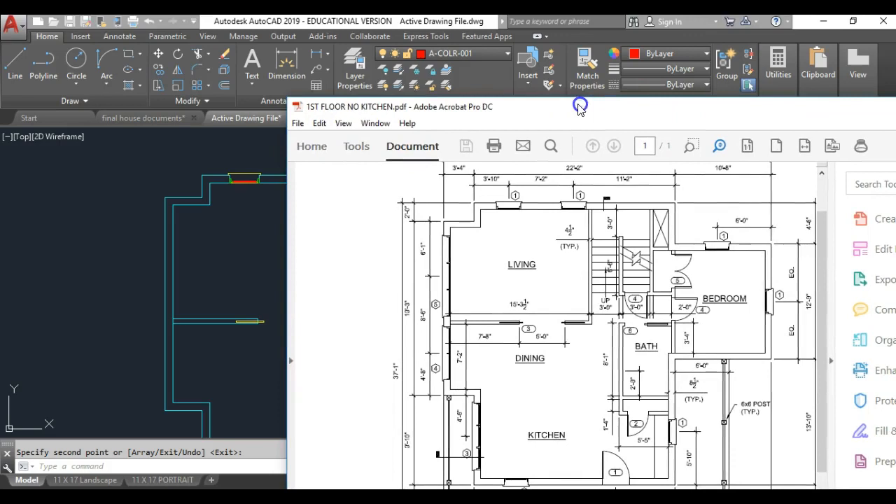
pyautogui.click(765, 241)
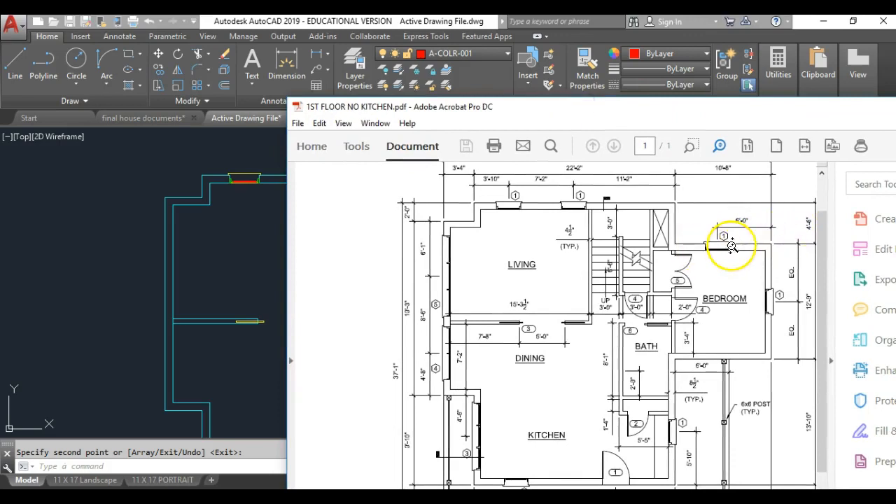
pyautogui.moveTo(557, 112); pyautogui.dragTo(895, 140)
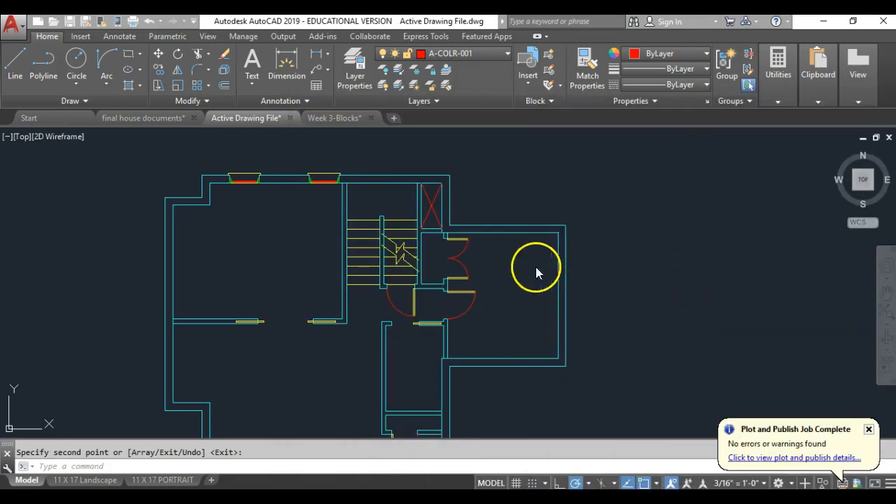
# - Offset the bedroom's outer right wall line 6' to the left to mark the center of the upper wall's window
pyautogui.scroll(6, 537, 224)
pyautogui.moveTo(551, 260); pyautogui.dragTo(544, 269, button='middle')
pyautogui.click(231, 86)
pyautogui.write("6'")
pyautogui.press('Return')
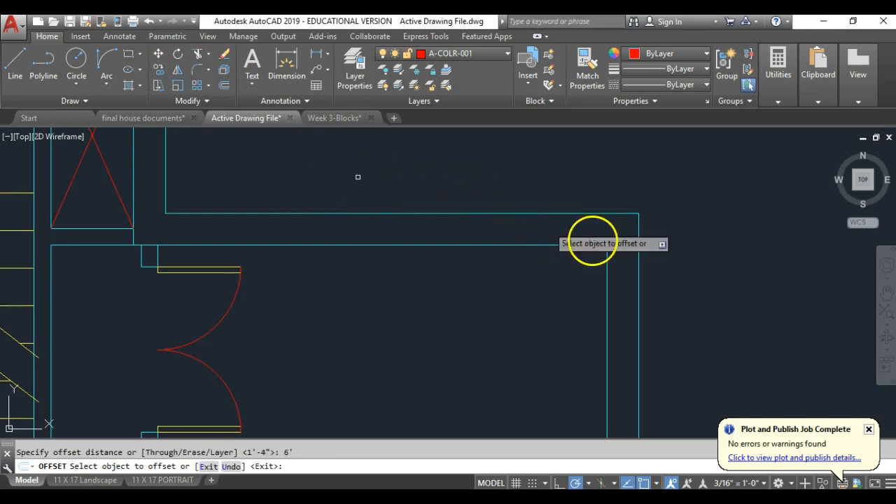
pyautogui.click(639, 264)
pyautogui.click(497, 282)
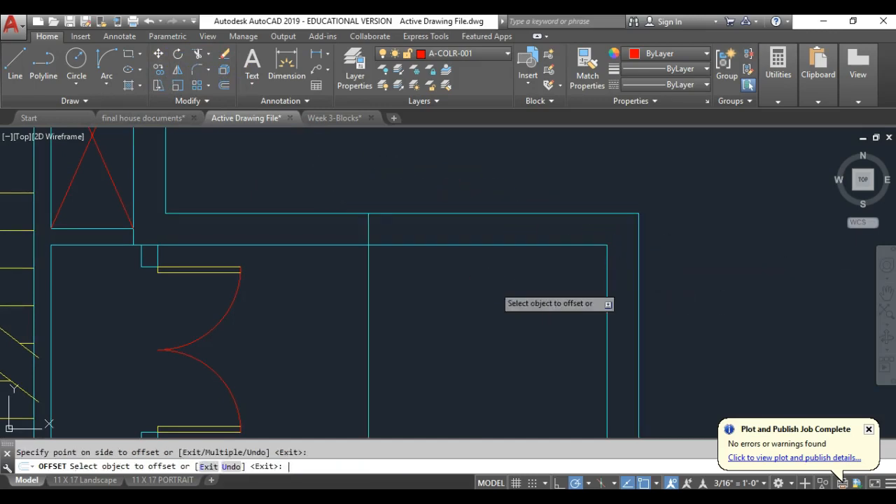
pyautogui.rightClick(398, 262)
pyautogui.scroll(-4, 397, 264)
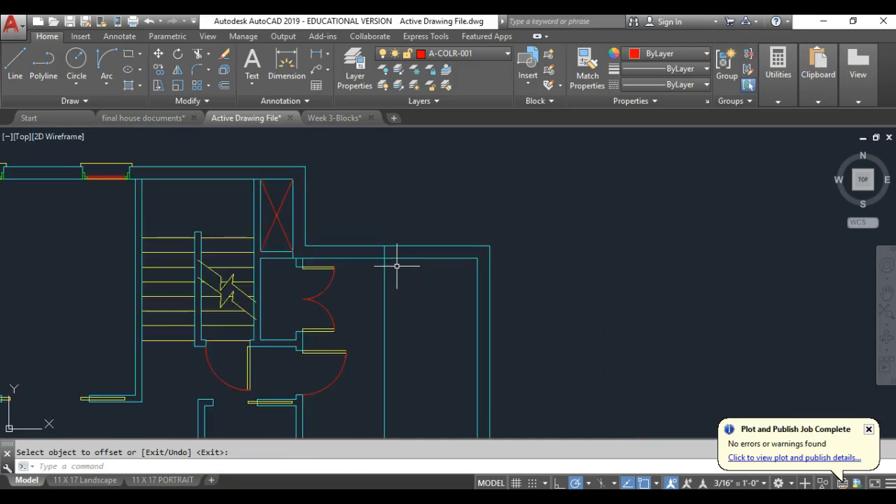
# - Trim the bedroom window centerline back to the inner face of the upper wall
pyautogui.click(199, 61)
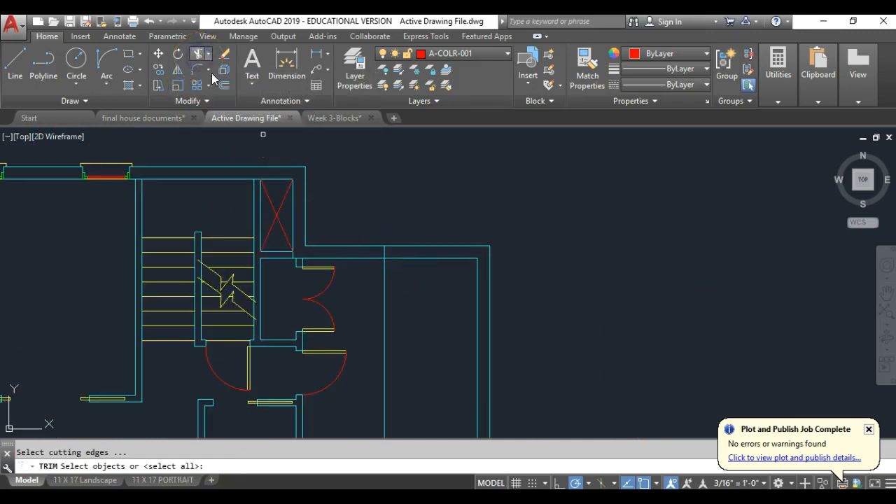
pyautogui.click(441, 258)
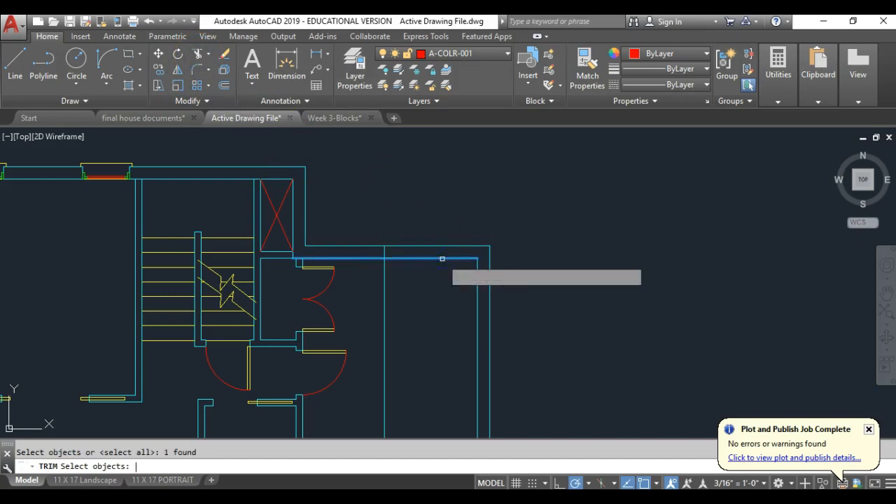
pyautogui.rightClick(395, 274)
pyautogui.click(383, 281)
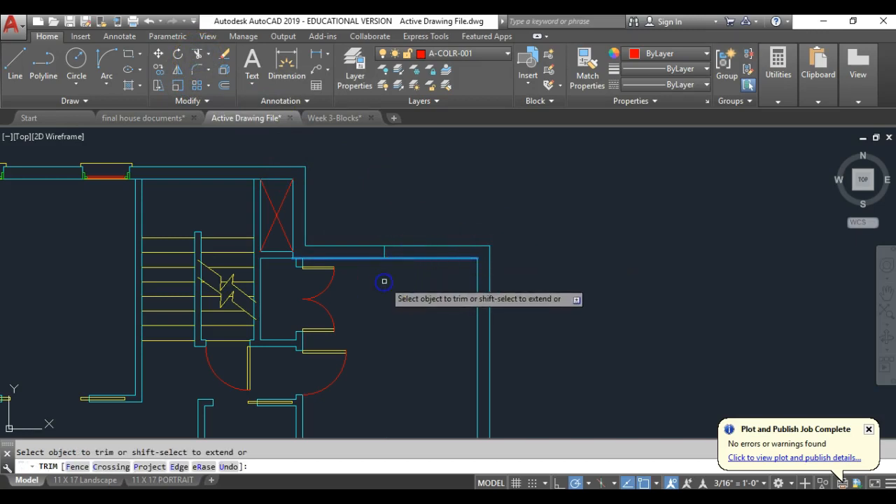
pyautogui.press('Return')
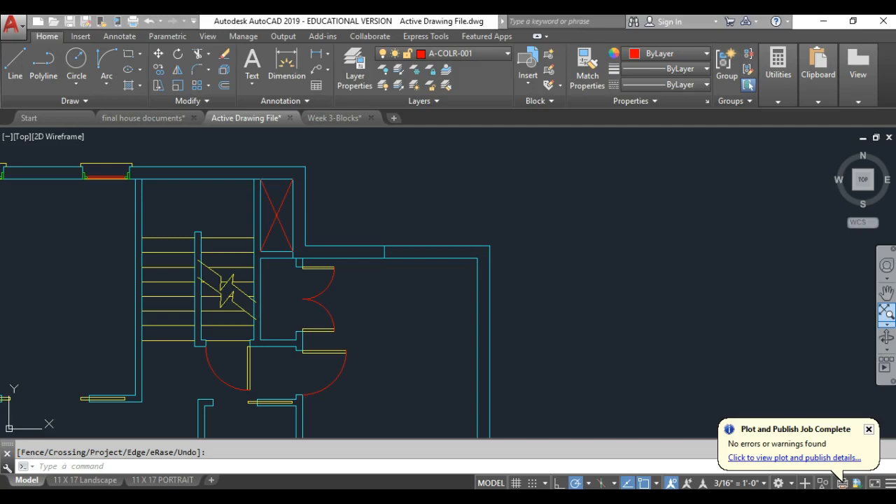
pyautogui.scroll(4, 375, 259)
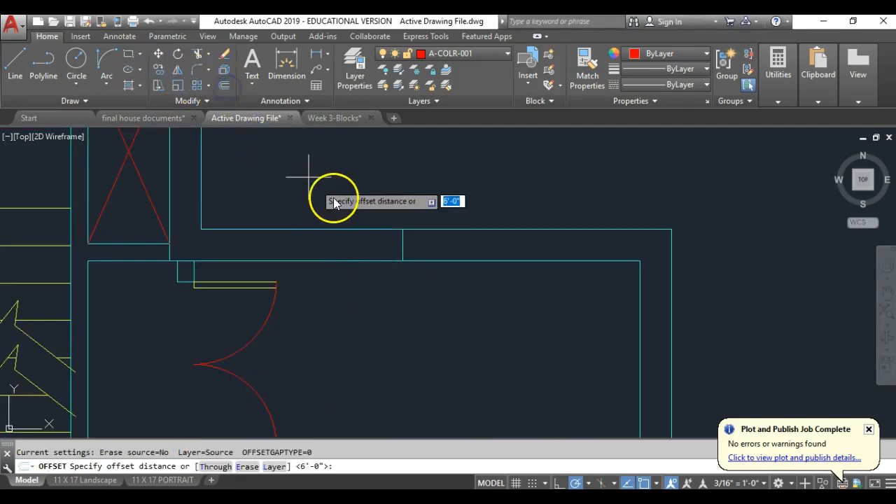
# - Offset the bedroom window centerline 1'4" to both sides within the upper wall to mark the opening's edges
pyautogui.write("1'4")
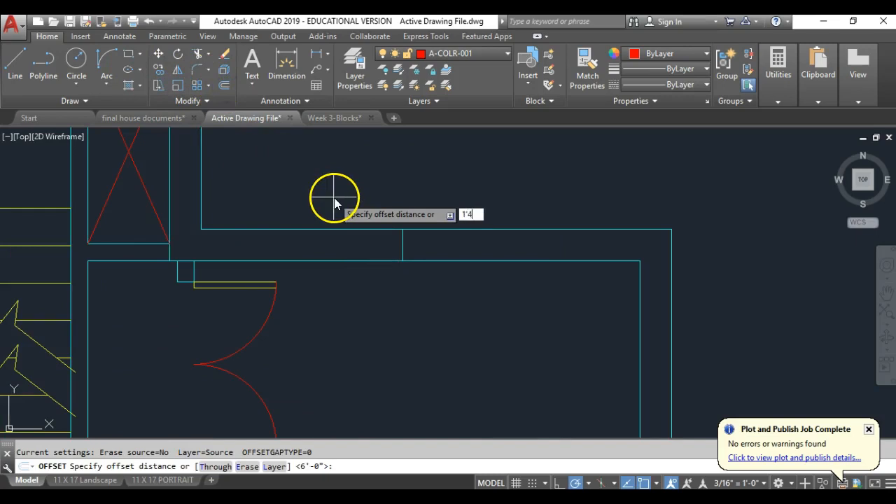
pyautogui.press('Return')
pyautogui.click(403, 246)
pyautogui.click(439, 235)
pyautogui.click(400, 249)
pyautogui.click(344, 249)
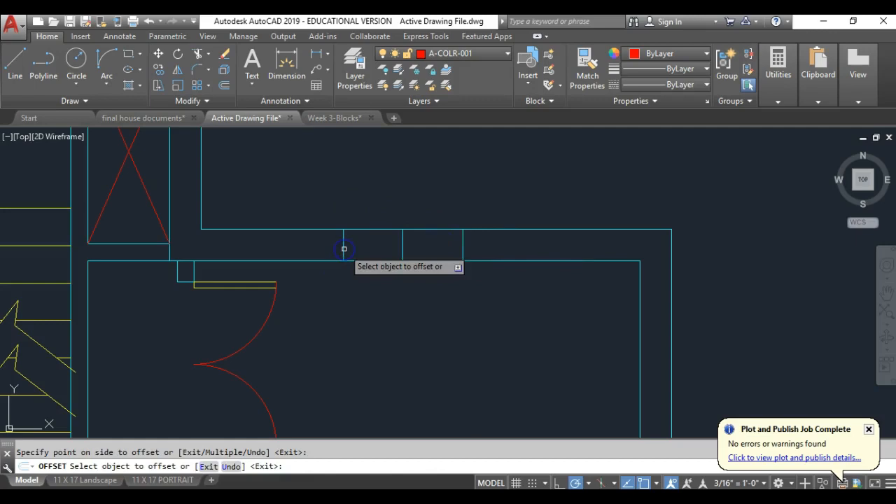
# - Erase the centerline in the bedroom's upper wall and trim the wall lines between the two edge lines to cut the opening
pyautogui.click(225, 54)
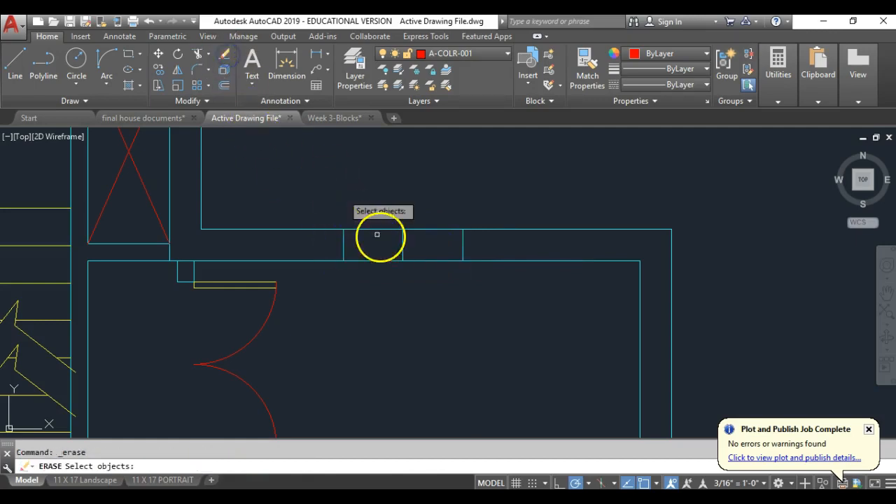
pyautogui.click(402, 252)
pyautogui.press('Return')
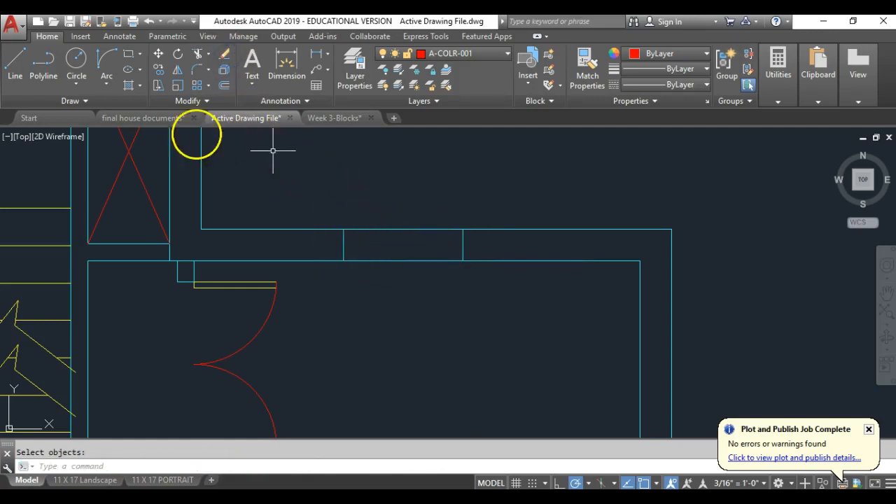
pyautogui.click(198, 54)
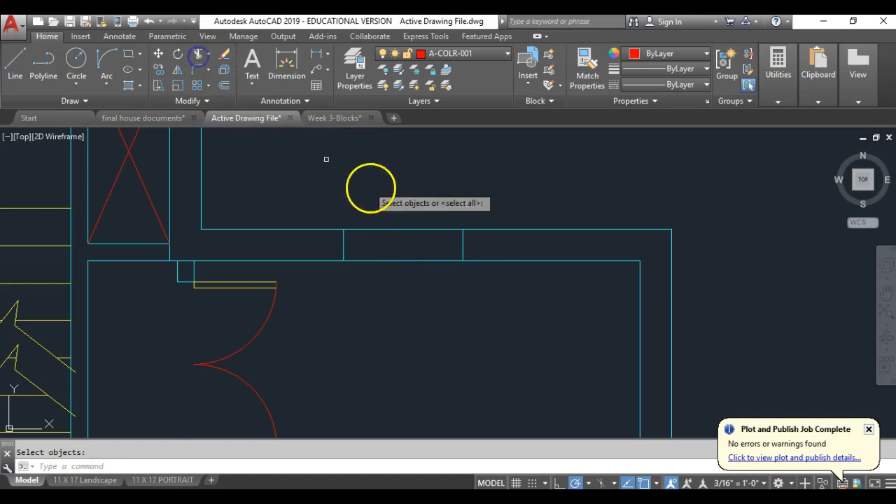
pyautogui.press('Return')
pyautogui.click(416, 204)
pyautogui.click(374, 298)
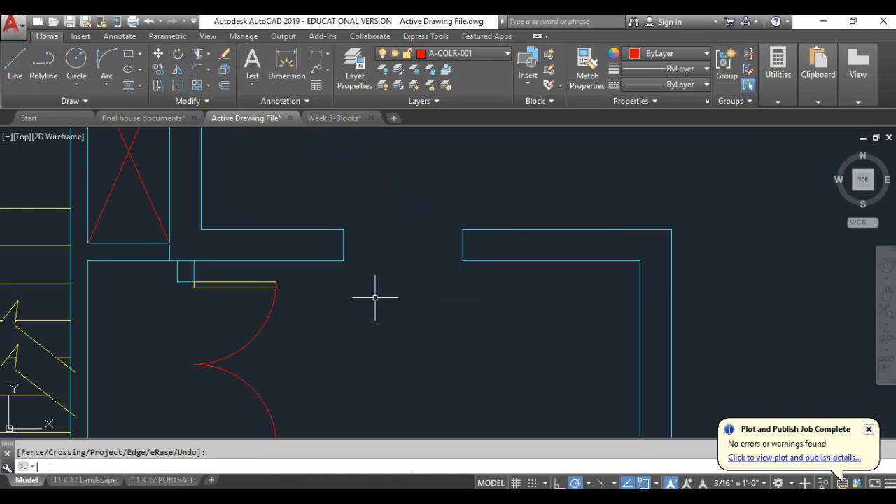
# - Copy the first living room window by its lower-left corner to the inner left corner of the bedroom's upper wall opening
pyautogui.scroll(-2, 398, 275)
pyautogui.moveTo(180, 218); pyautogui.dragTo(385, 249, button='middle')
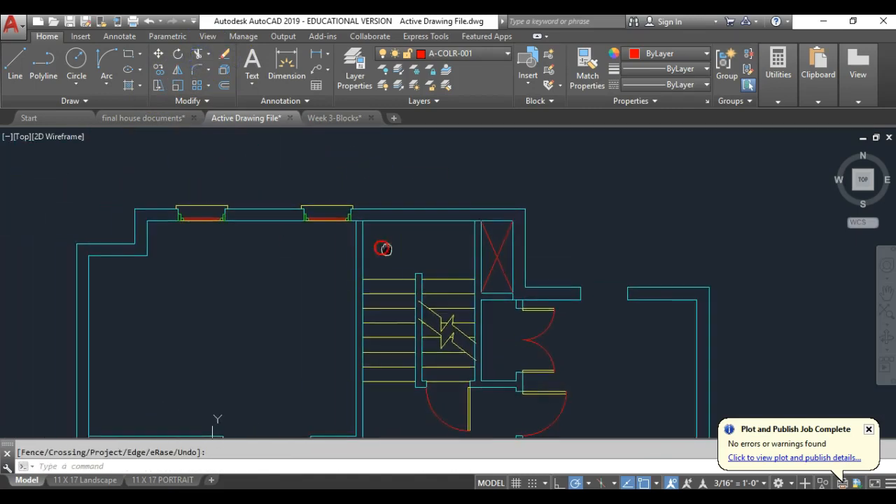
pyautogui.click(157, 71)
pyautogui.click(198, 220)
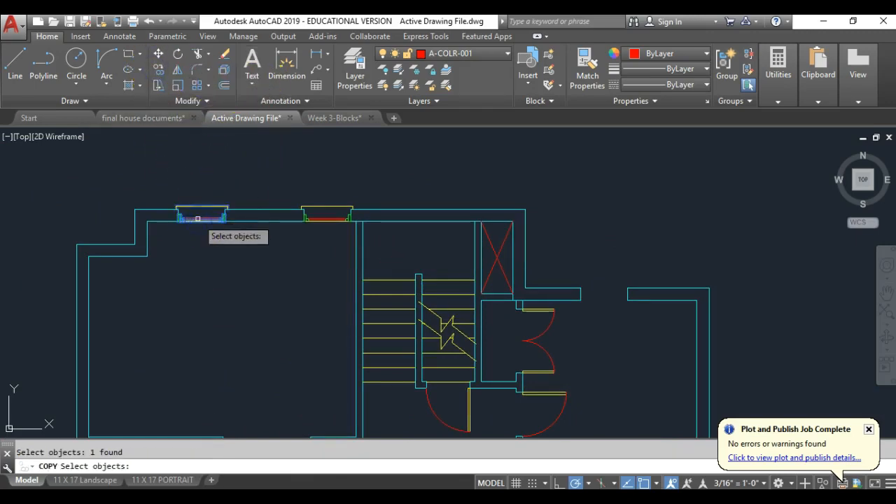
pyautogui.press('Return')
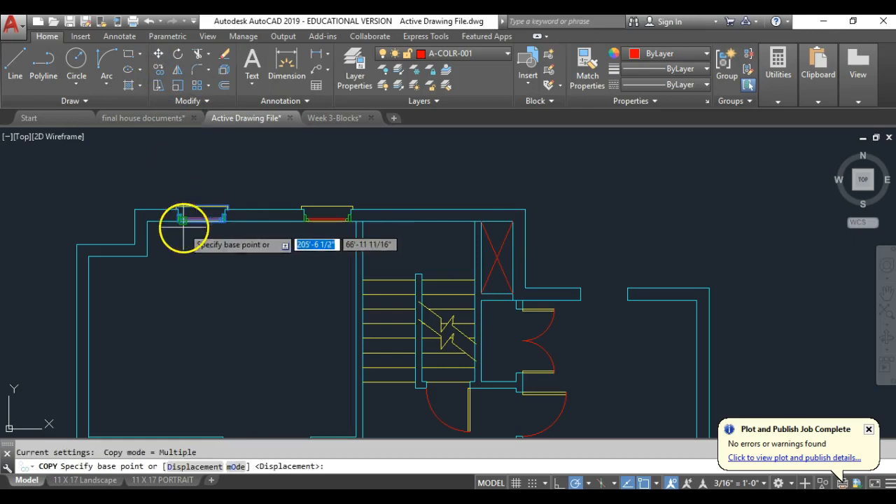
pyautogui.scroll(3, 180, 226)
pyautogui.click(161, 188)
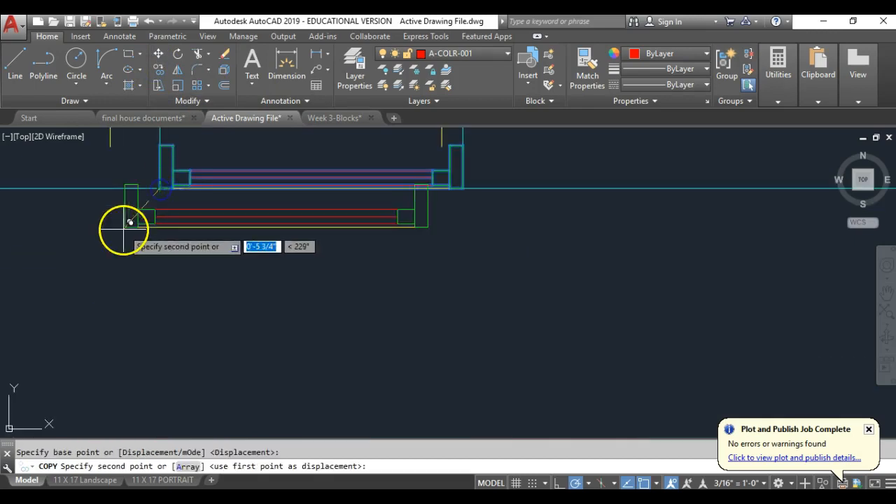
pyautogui.scroll(-3, 126, 228)
pyautogui.scroll(5, 291, 257)
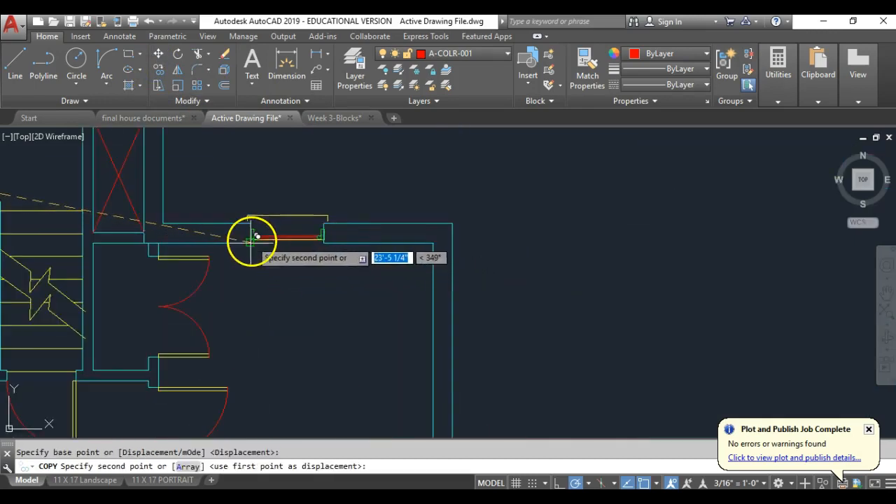
pyautogui.click(250, 238)
pyautogui.rightClick(313, 307)
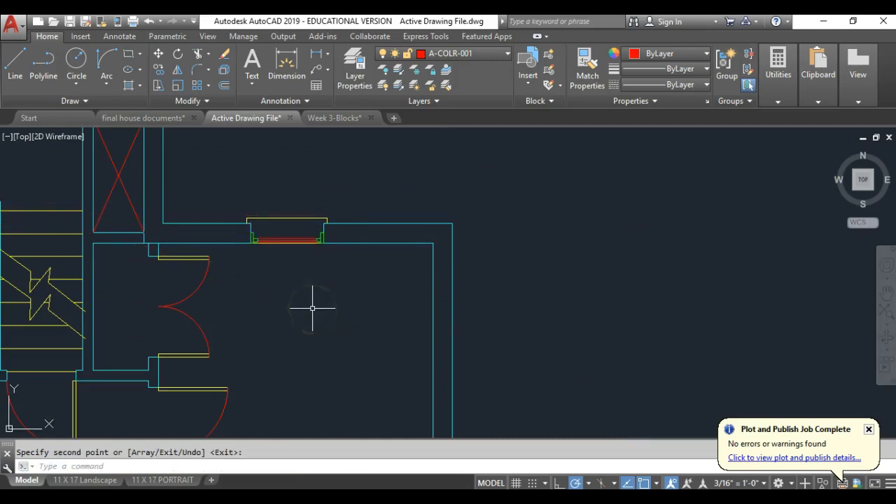
# - Check the 1ST FLOOR NO KITCHEN PDF for the window position in the bedroom's right wall, and return to the drawing
pyautogui.scroll(-3, 315, 270)
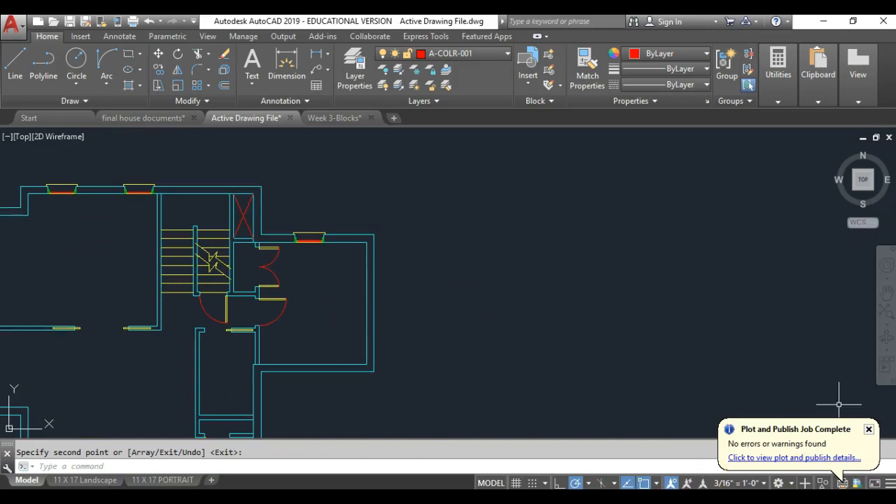
pyautogui.moveTo(895, 202); pyautogui.dragTo(658, 125)
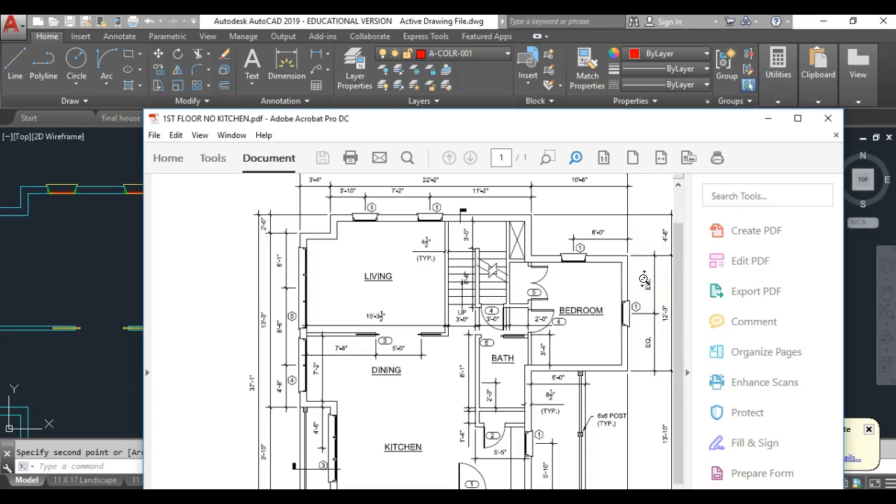
pyautogui.moveTo(495, 123); pyautogui.dragTo(895, 125)
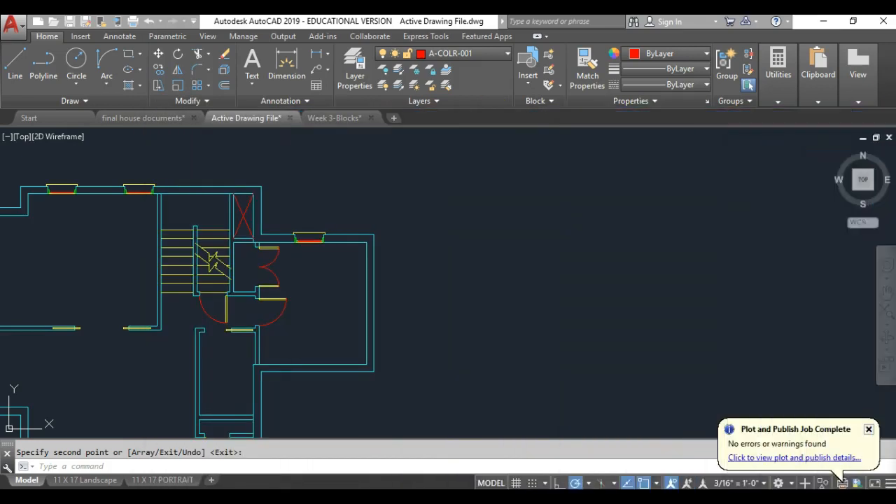
# - Draw a line across the bedroom's right wall at its midpoint, from the inner to the outer face, as the window centerline
pyautogui.scroll(4, 371, 306)
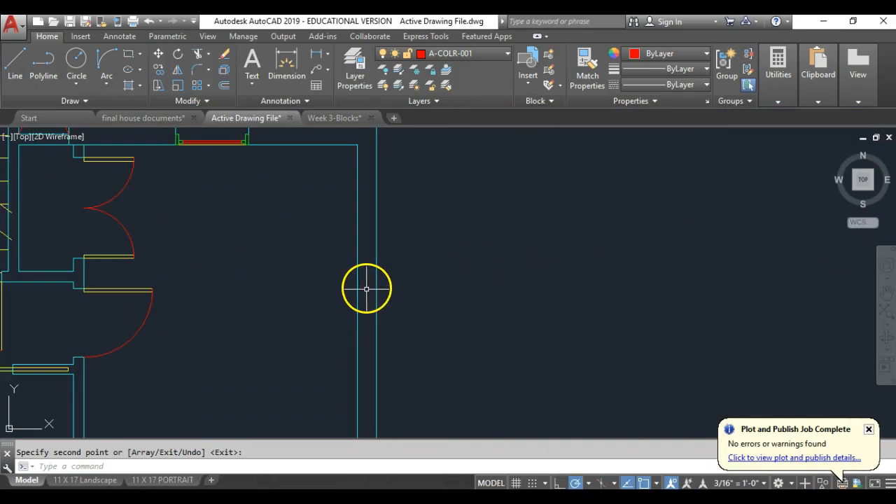
pyautogui.scroll(-2, 366, 288)
pyautogui.click(15, 67)
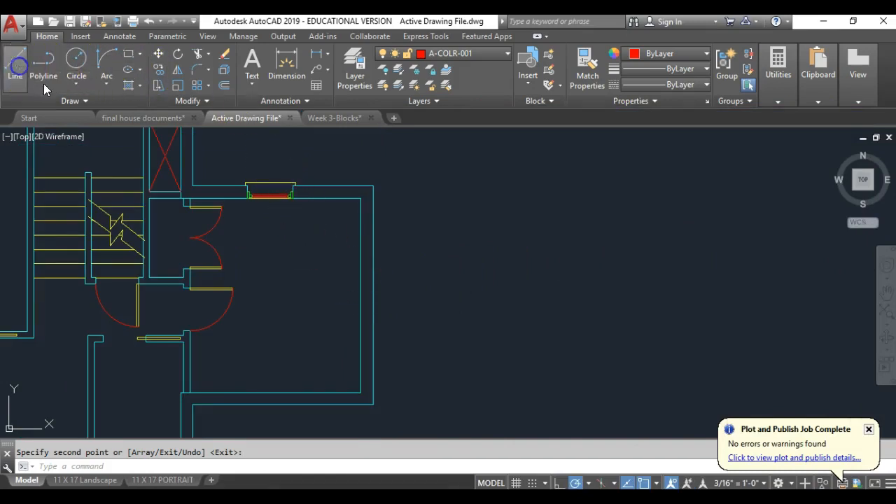
pyautogui.click(357, 302)
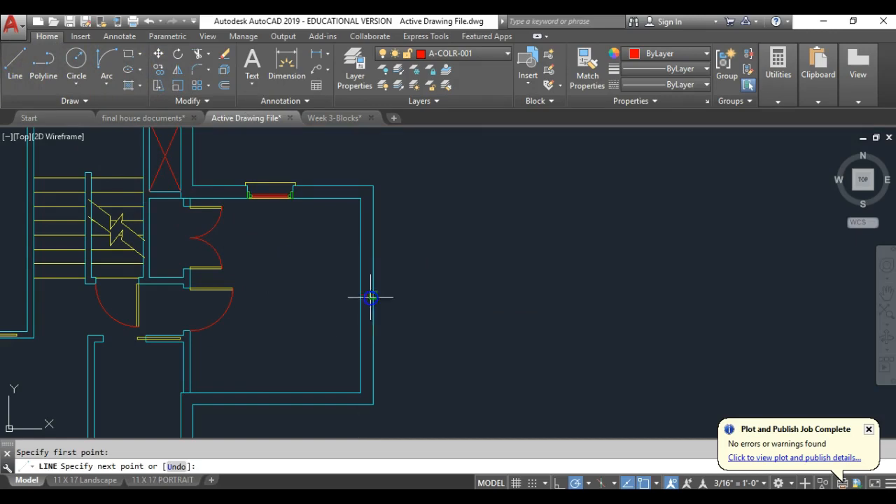
pyautogui.click(371, 298)
pyautogui.press('Return')
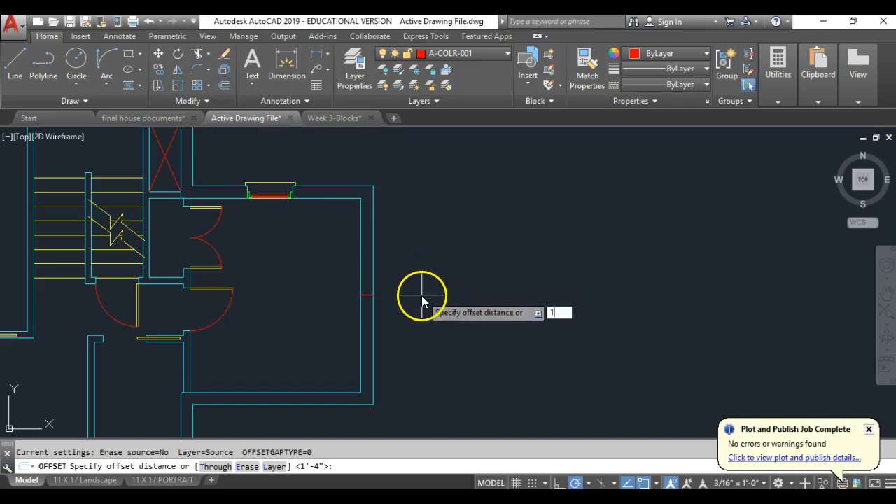
# - Offset the right wall's window centerline 1'-4" to both sides, and erase the centerline
pyautogui.press('Return')
pyautogui.click(367, 295)
pyautogui.click(329, 227)
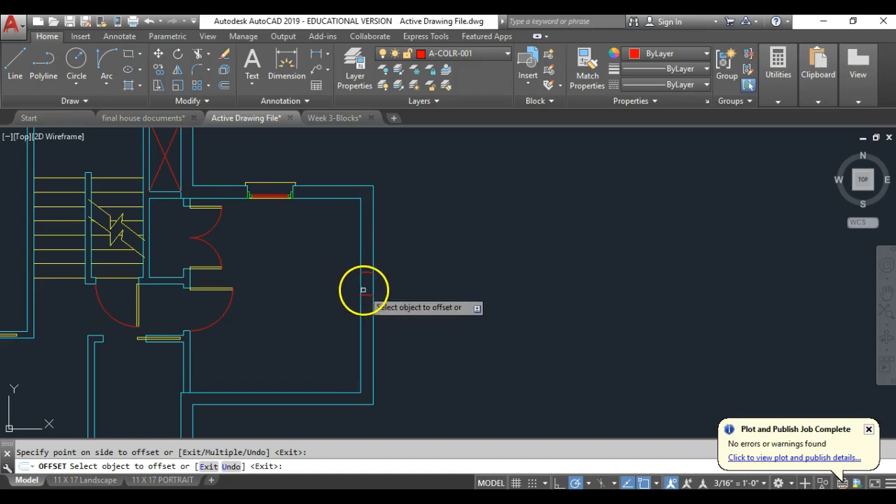
pyautogui.click(365, 297)
pyautogui.click(314, 339)
pyautogui.rightClick(322, 313)
pyautogui.click(224, 54)
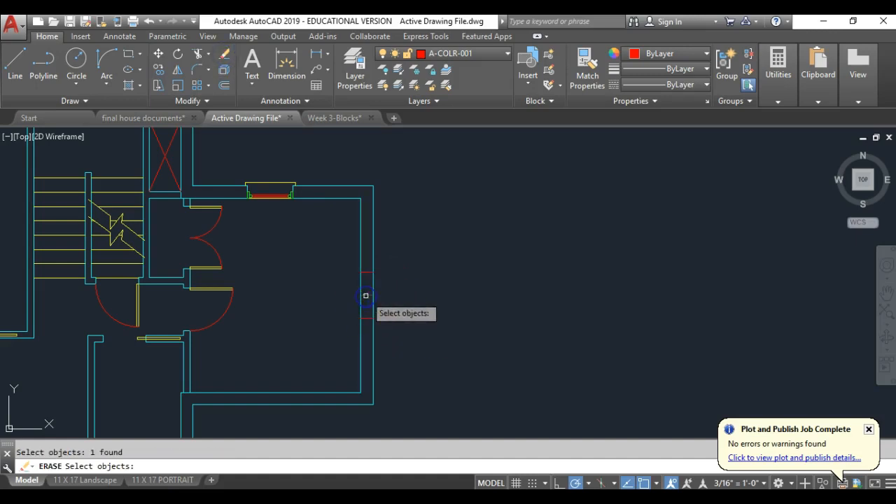
pyautogui.rightClick(359, 266)
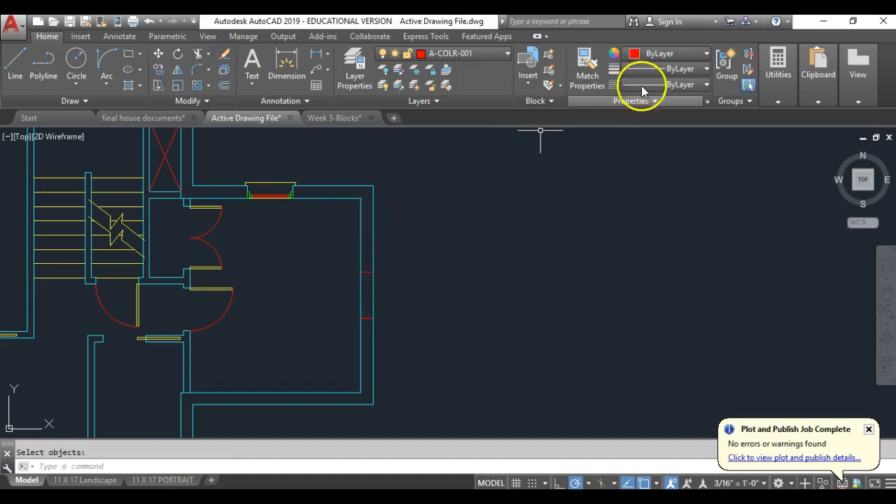
# - Match the two opening edge lines in the right wall to the properties of the outer wall line
pyautogui.click(586, 67)
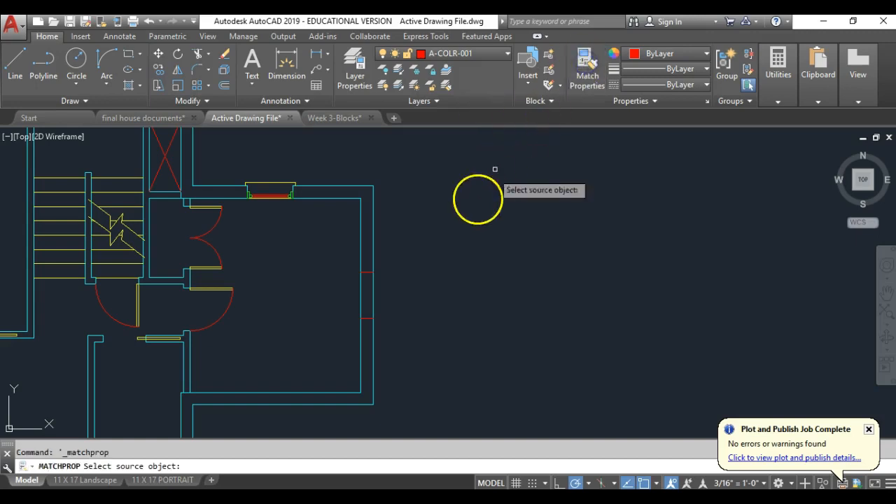
pyautogui.click(373, 251)
pyautogui.click(371, 257)
pyautogui.click(349, 334)
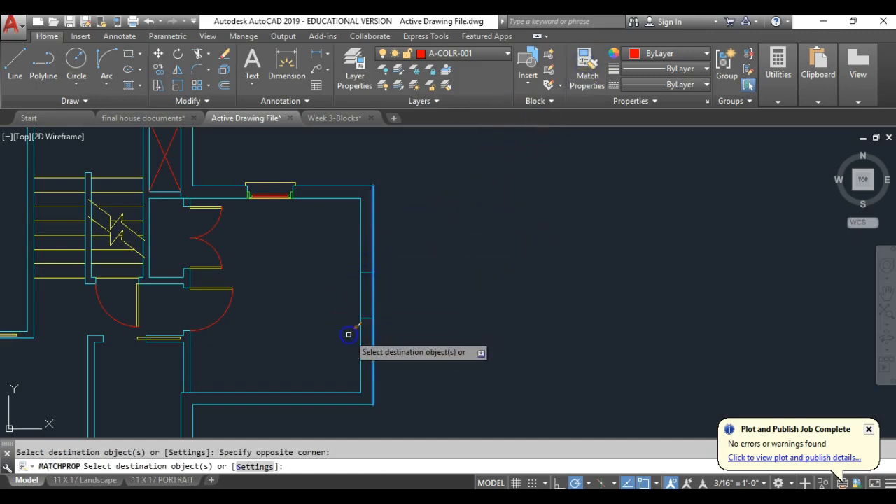
pyautogui.press('Return')
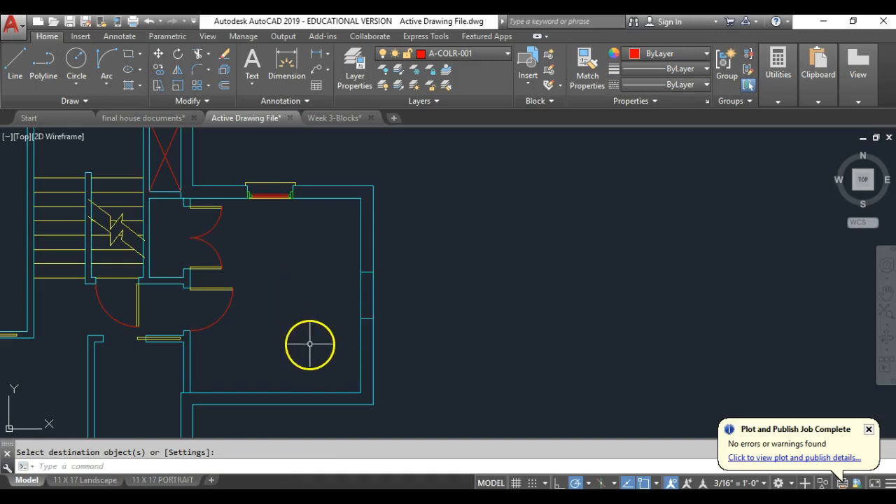
# - Trim both wall lines between the two edge lines to cut the window opening in the bedroom's right wall
pyautogui.click(198, 53)
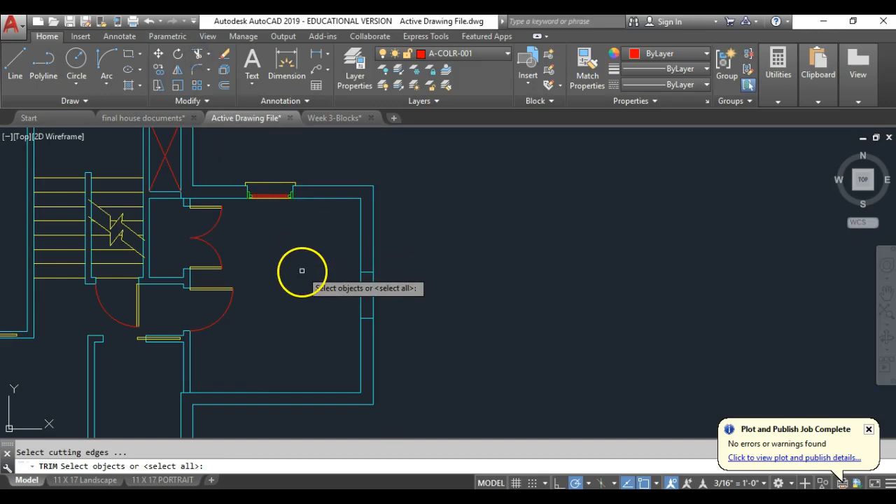
pyautogui.press('Return')
pyautogui.click(410, 286)
pyautogui.click(315, 295)
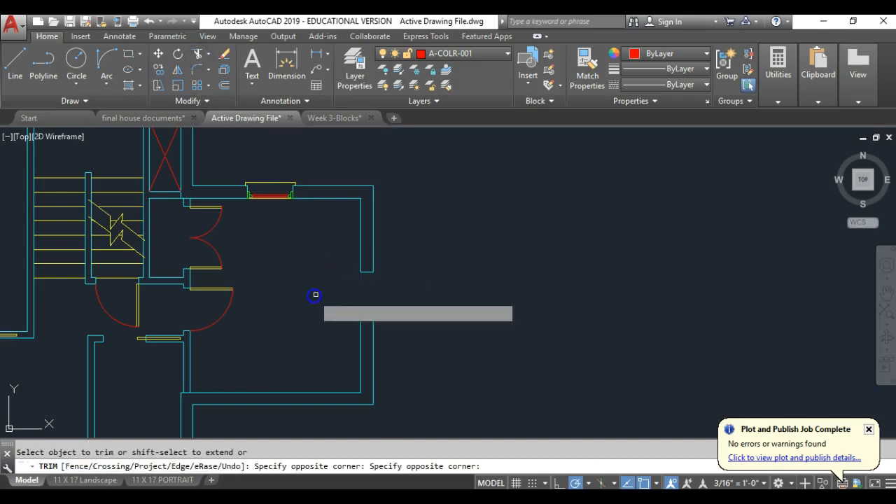
pyautogui.press('Return')
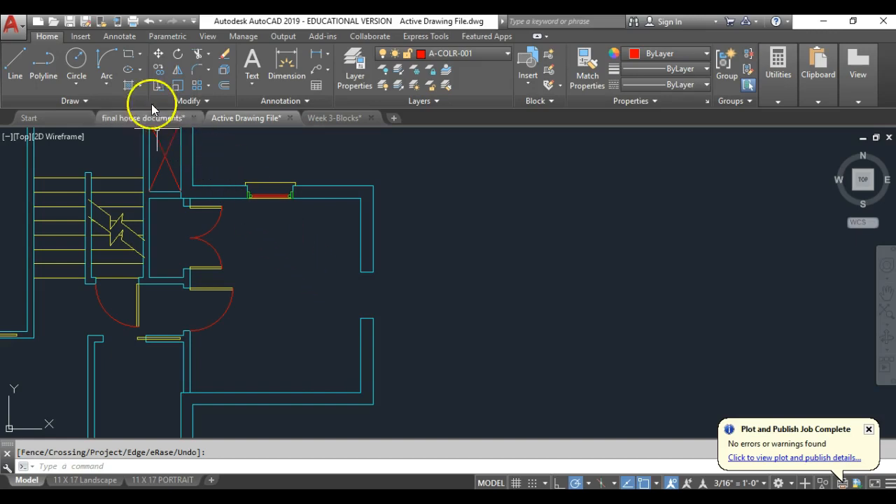
# - Copy the bedroom's upper wall window to the empty space just outside the right wall opening
pyautogui.click(271, 198)
pyautogui.press('Return')
pyautogui.click(271, 196)
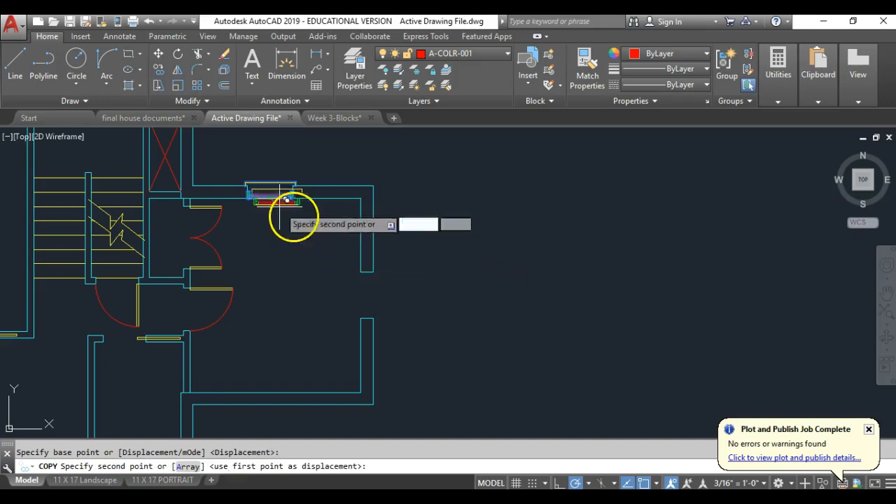
pyautogui.click(406, 301)
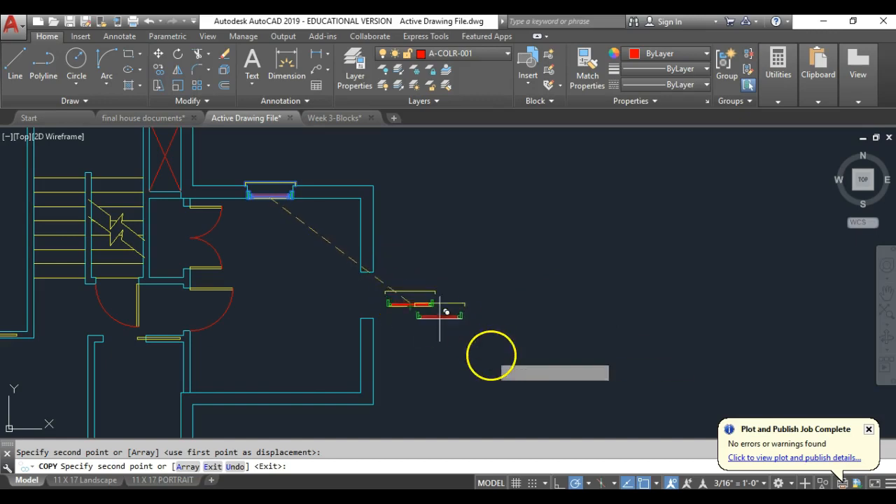
pyautogui.press('Return')
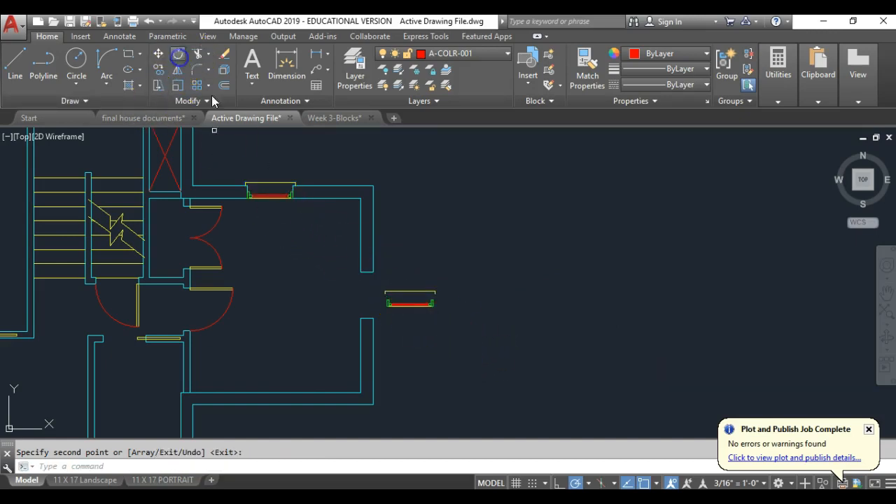
# - Rotate the copied window 90° clockwise about a point on its inner edge so its sill faces away from the bedroom
pyautogui.click(413, 306)
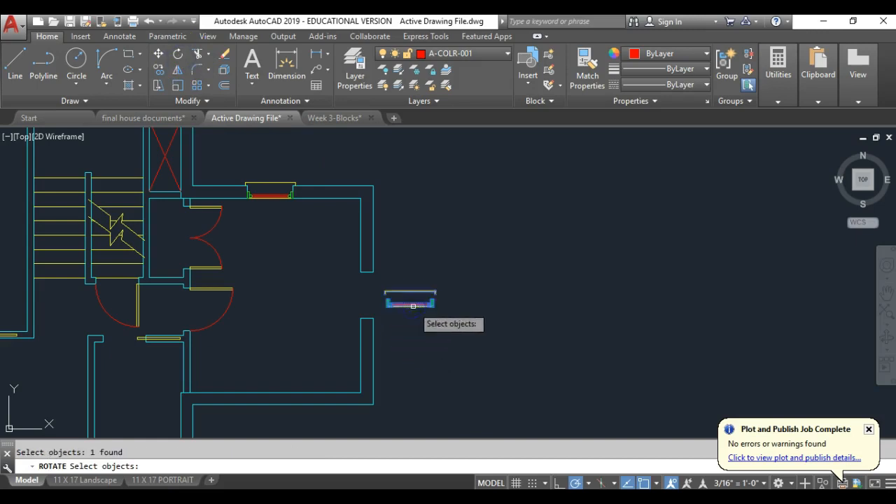
pyautogui.press('Return')
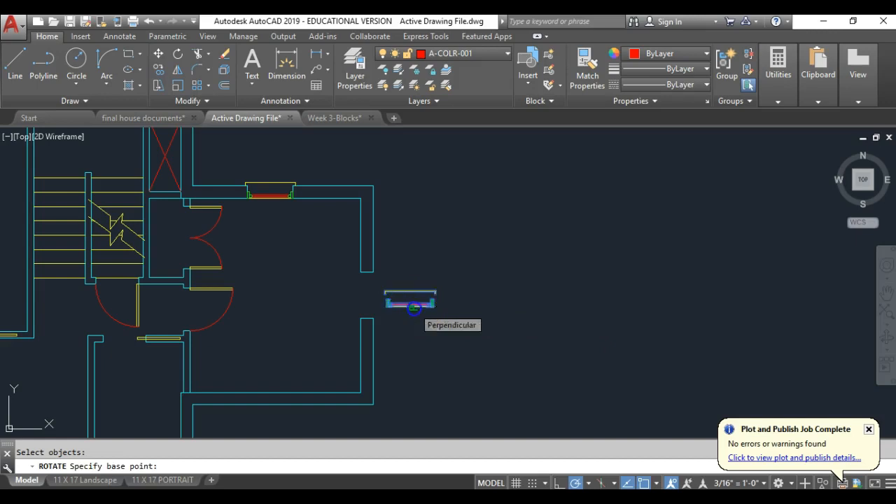
pyautogui.click(411, 302)
pyautogui.click(410, 382)
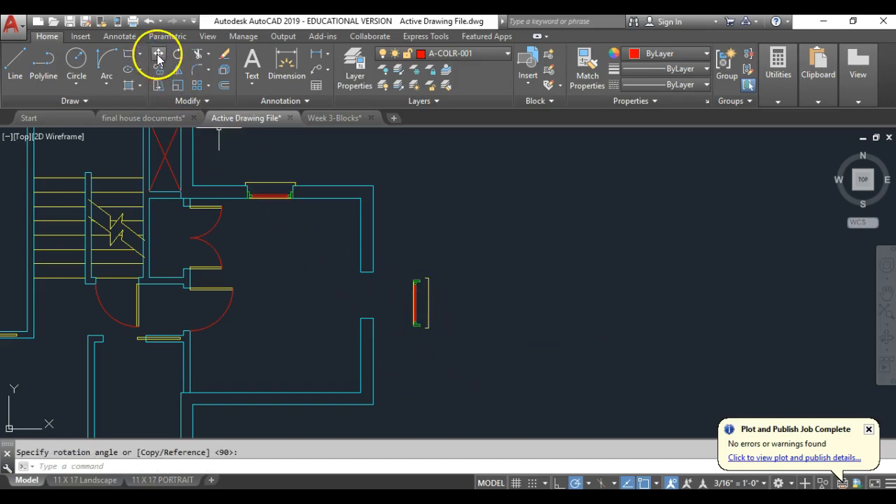
# - Move the rotated window by its upper inner corner onto the upper inner corner of the bedroom's right wall opening
pyautogui.click(158, 56)
pyautogui.click(415, 315)
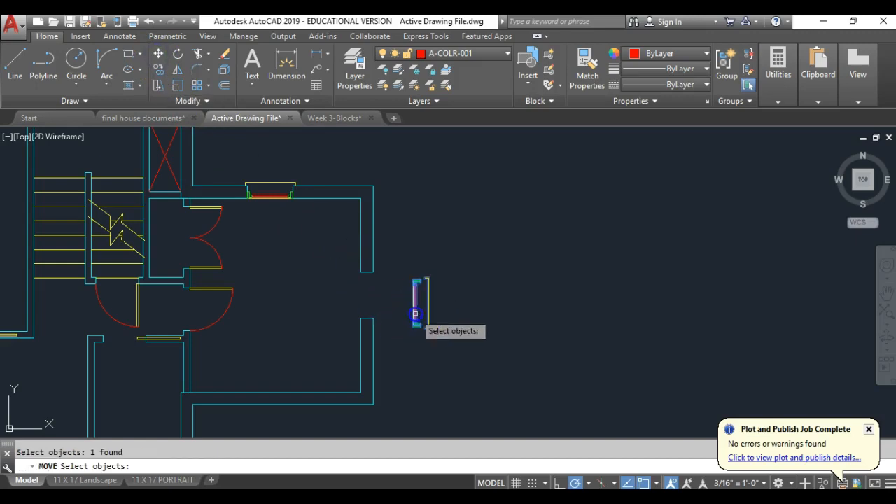
pyautogui.press('Return')
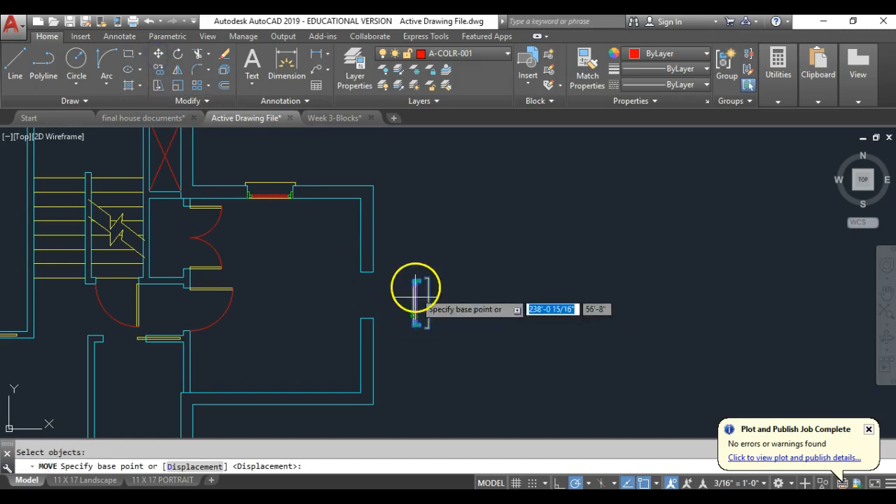
pyautogui.scroll(4, 413, 291)
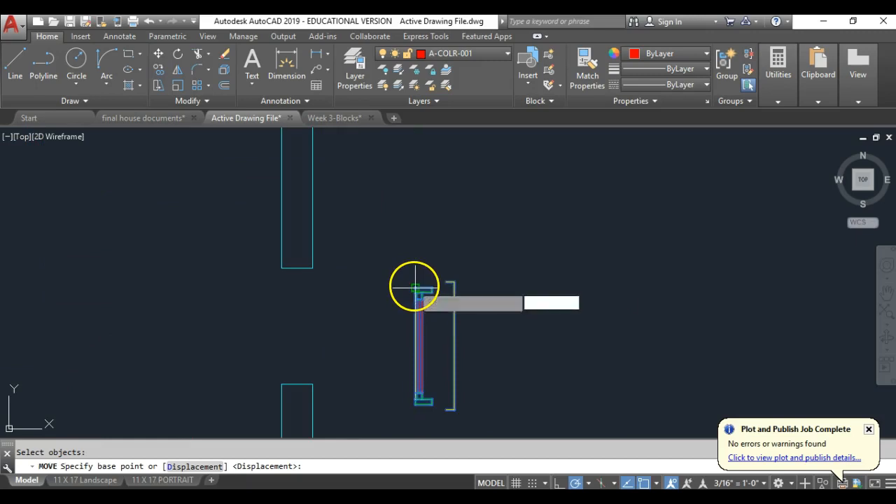
pyautogui.click(416, 290)
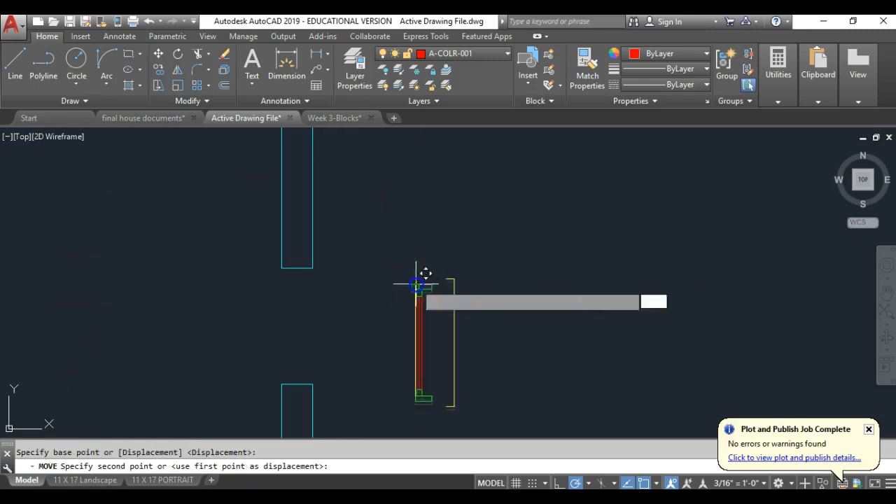
pyautogui.click(283, 260)
pyautogui.scroll(-4, 270, 249)
pyautogui.scroll(-1, 240, 256)
# - Check the plan PDF and offset the lower wall's outer line beside the entry door 5'-10" upward as a window centerline
pyautogui.moveTo(239, 255); pyautogui.dragTo(399, 242, button='middle')
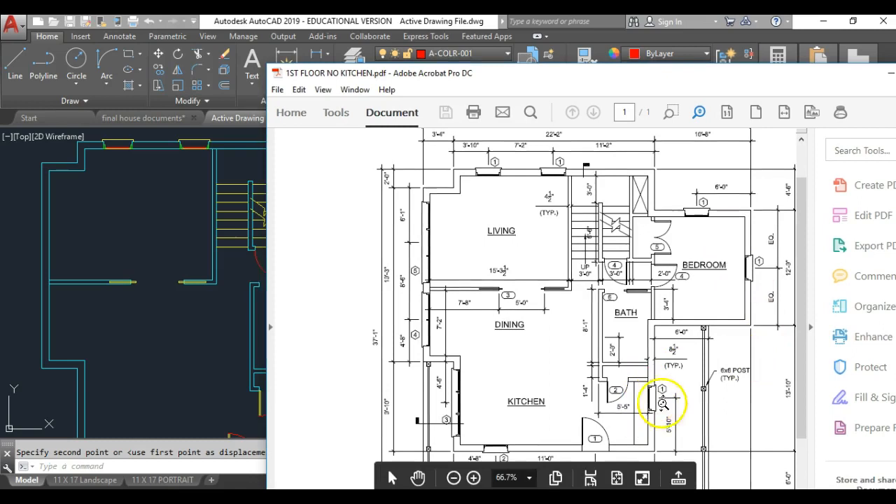
pyautogui.moveTo(516, 76); pyautogui.dragTo(895, 132)
pyautogui.moveTo(437, 354); pyautogui.dragTo(490, 254, button='middle')
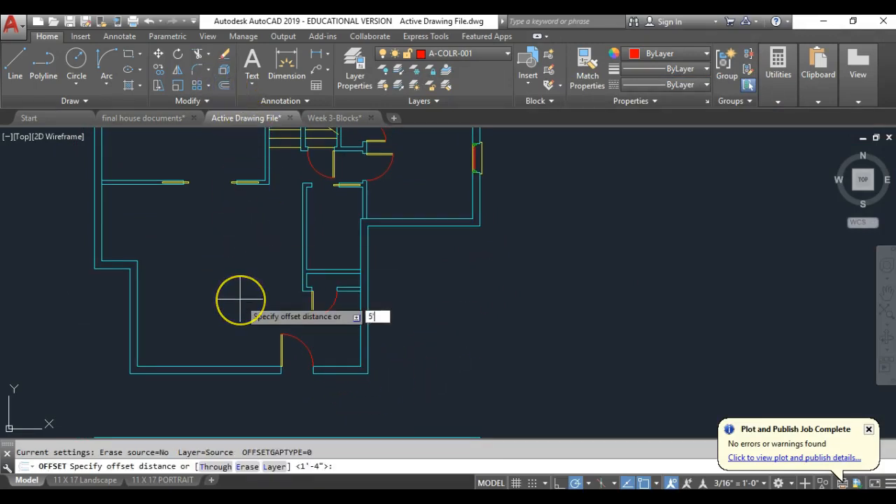
pyautogui.press('Return')
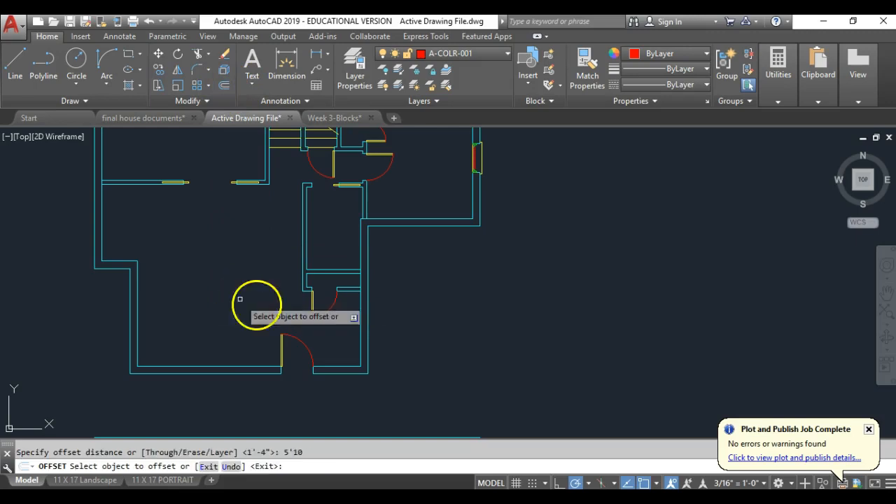
pyautogui.click(341, 372)
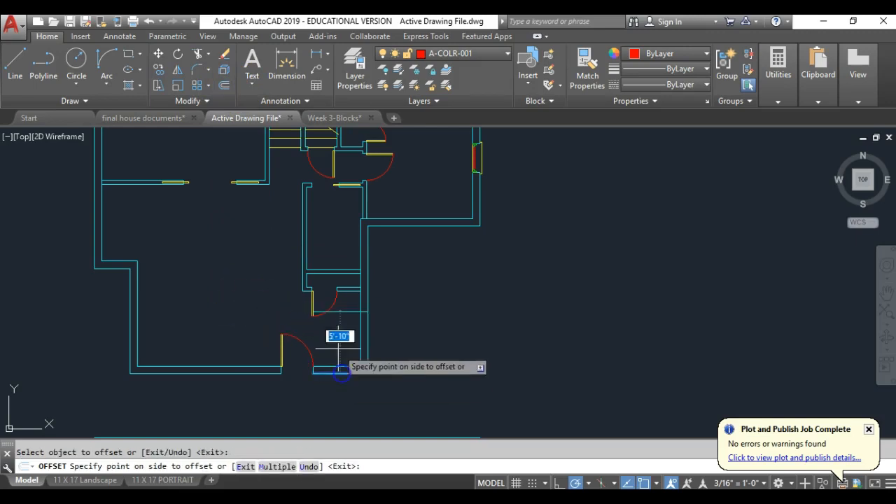
pyautogui.click(339, 330)
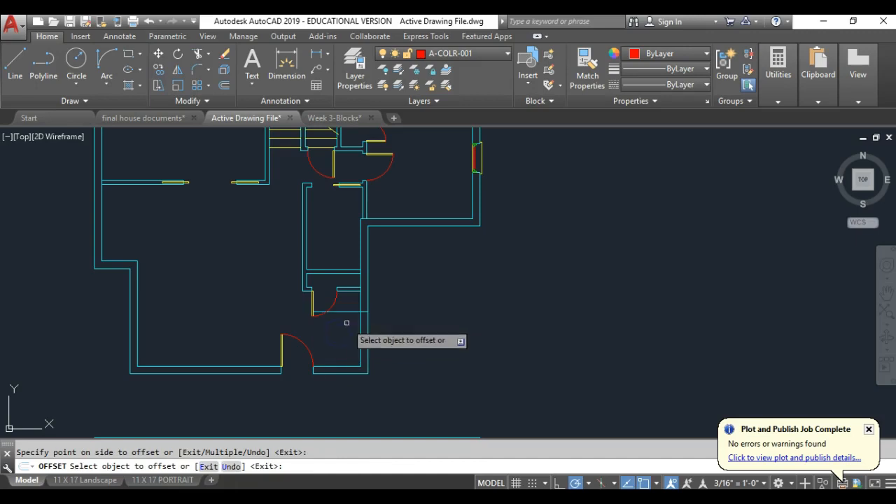
pyautogui.press('Return')
# - Offset the new centerline 1'-4" up and down to mark the window edges, and erase the centerline
pyautogui.scroll(3, 357, 306)
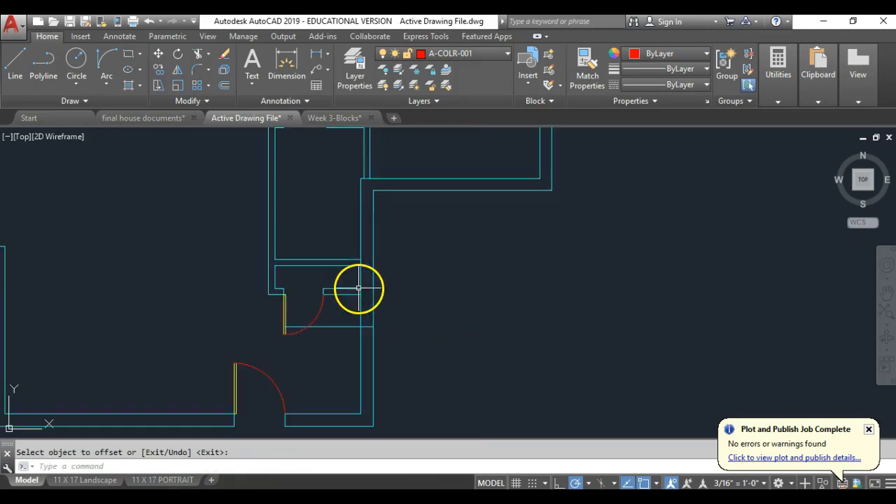
pyautogui.click(224, 85)
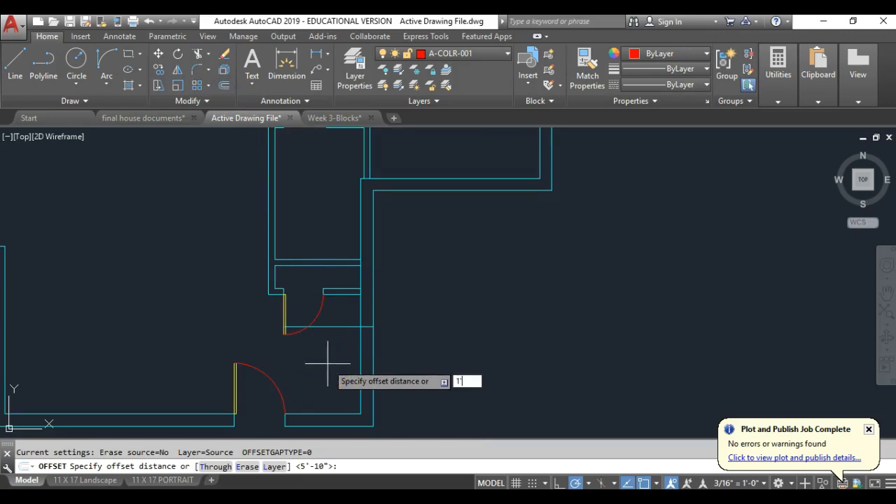
pyautogui.press('Return')
pyautogui.click(330, 326)
pyautogui.click(331, 364)
pyautogui.click(343, 327)
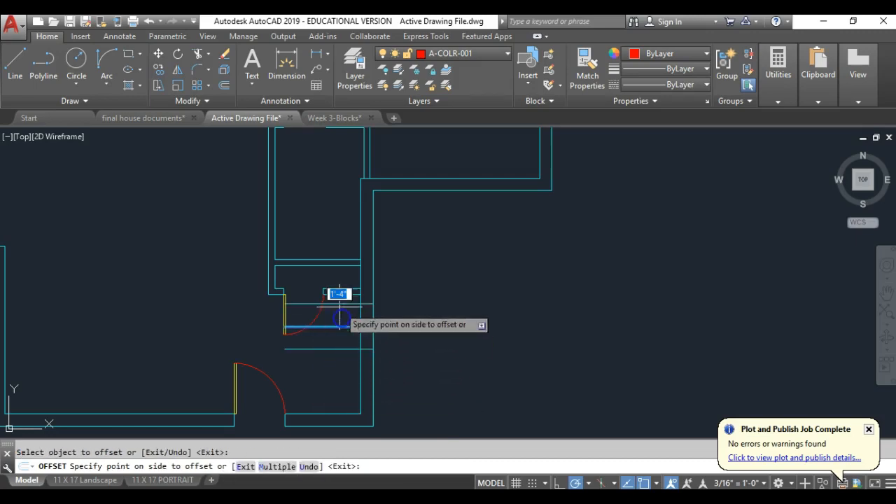
pyautogui.click(337, 296)
pyautogui.press('Return')
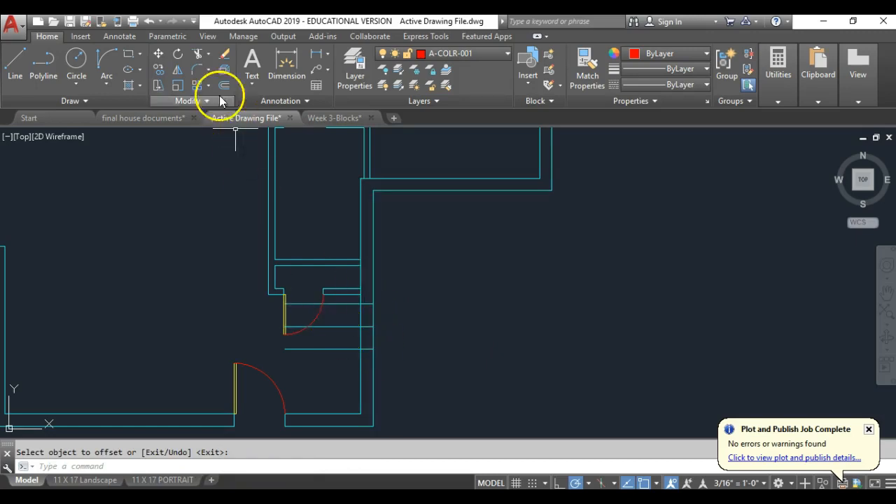
pyautogui.click(224, 54)
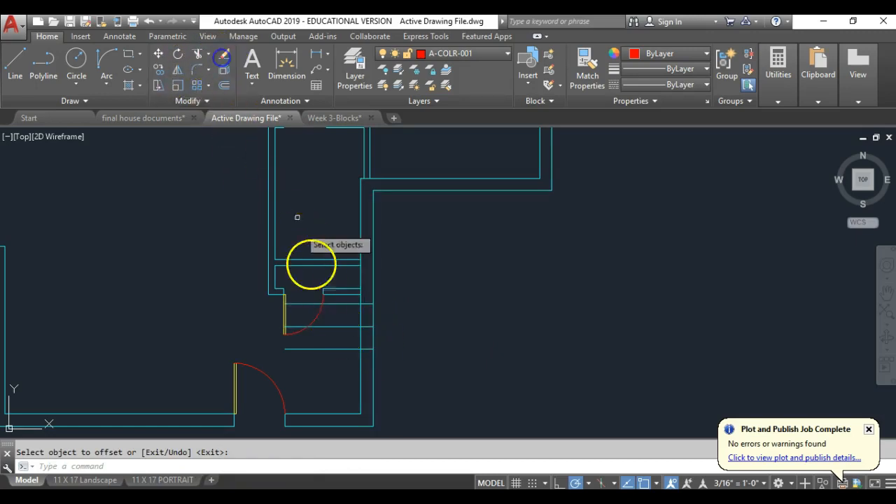
pyautogui.rightClick(330, 318)
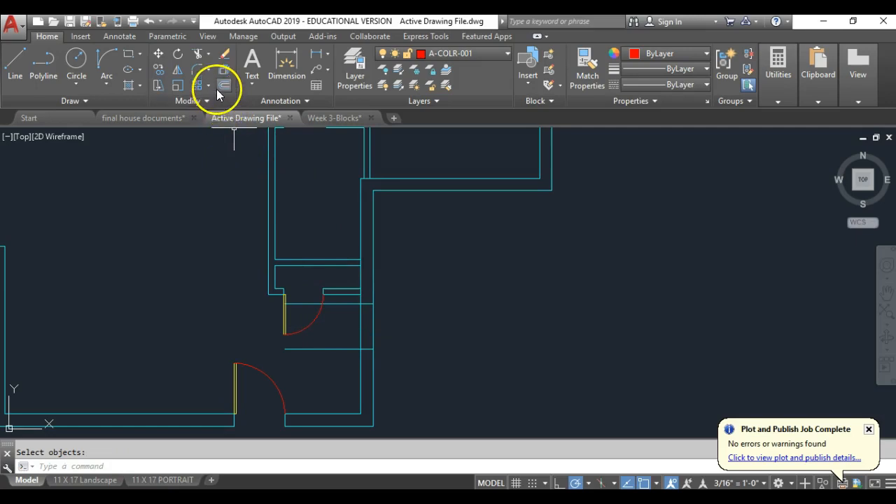
# - Trim the edge lines back to the right wall and cut away the wall lines between them near the closet door
pyautogui.click(196, 54)
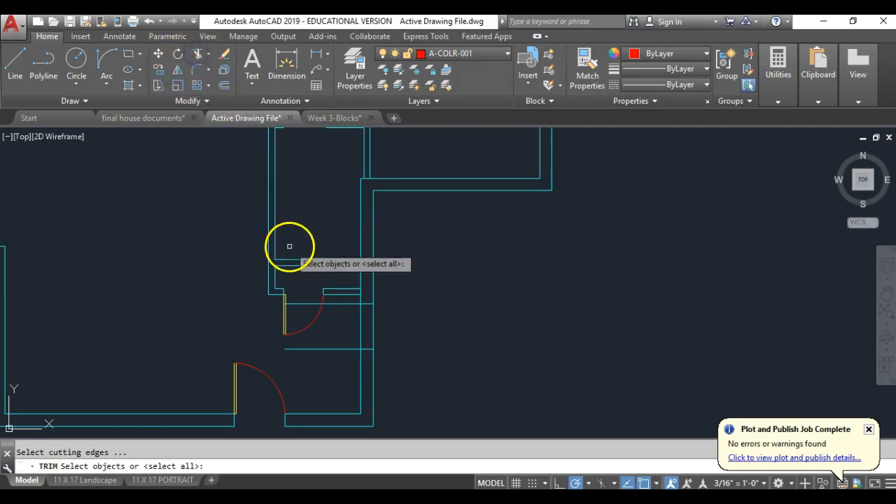
pyautogui.rightClick(300, 312)
pyautogui.click(305, 303)
pyautogui.click(332, 303)
pyautogui.click(327, 349)
pyautogui.click(379, 325)
pyautogui.click(346, 329)
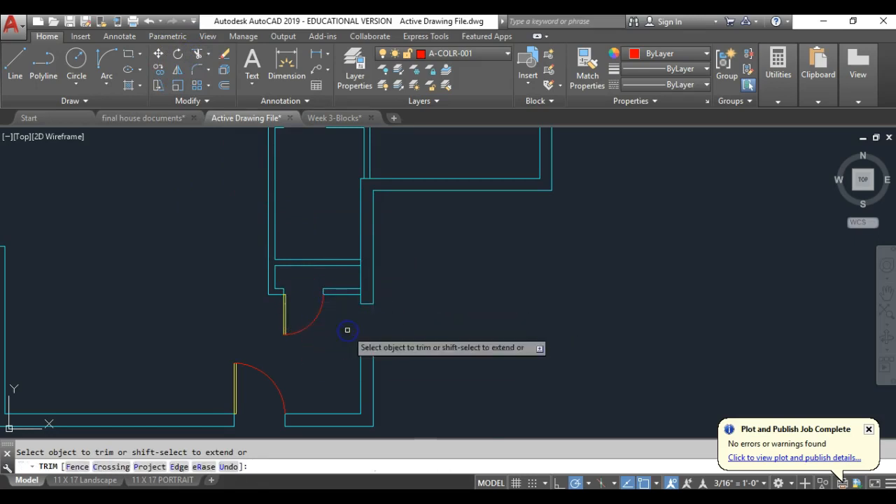
pyautogui.press('Return')
# - Erase the tiny leftover line fragment inside the closet door leaf
pyautogui.scroll(8, 342, 303)
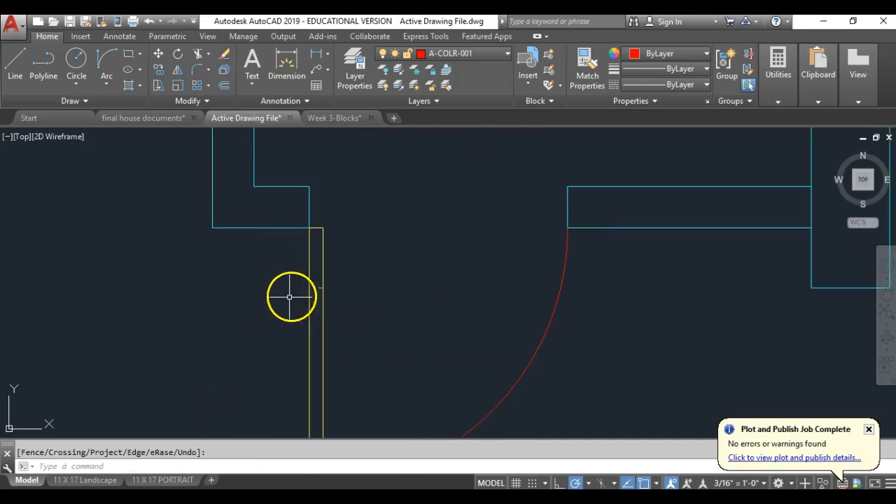
pyautogui.click(225, 54)
pyautogui.click(277, 251)
pyautogui.click(388, 322)
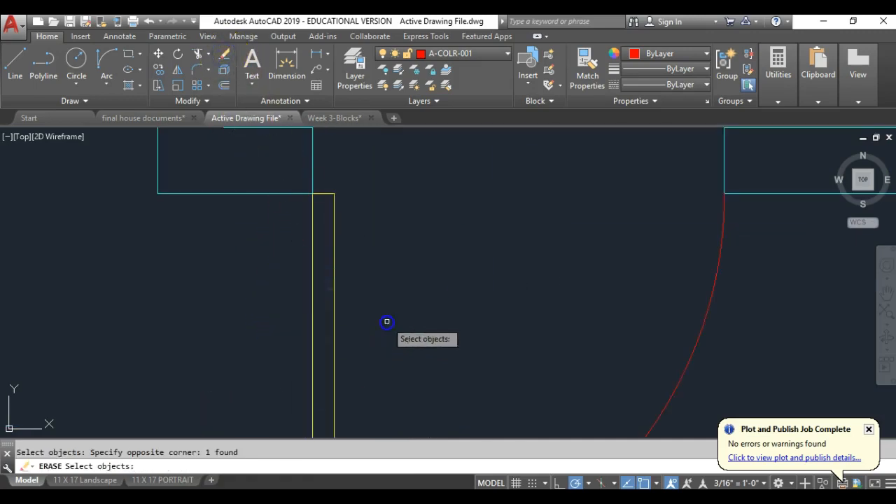
pyautogui.press('Return')
# - Copy the bedroom's right wall window by its upper inner corner into the new right wall opening near the entry
pyautogui.scroll(-3, 250, 249)
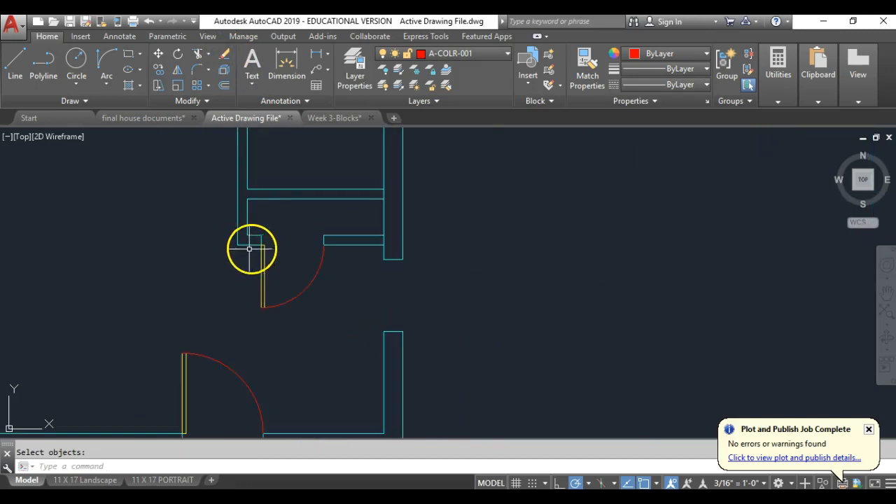
pyautogui.scroll(-4, 451, 244)
pyautogui.moveTo(450, 244); pyautogui.dragTo(442, 299, button='middle')
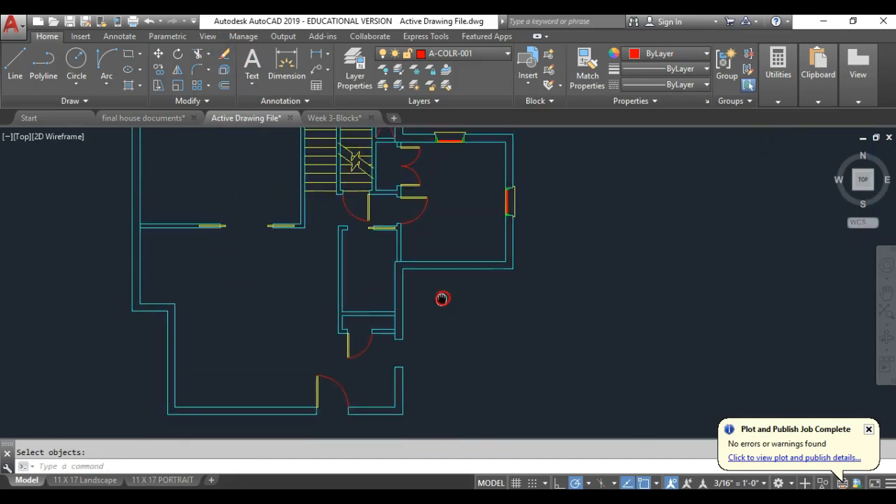
pyautogui.click(162, 72)
pyautogui.click(508, 204)
pyautogui.click(511, 201)
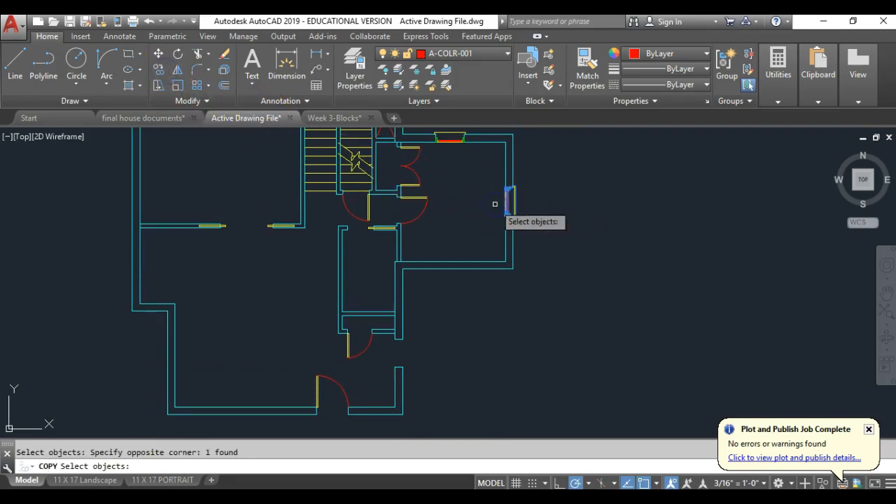
pyautogui.rightClick(522, 163)
pyautogui.scroll(5, 490, 206)
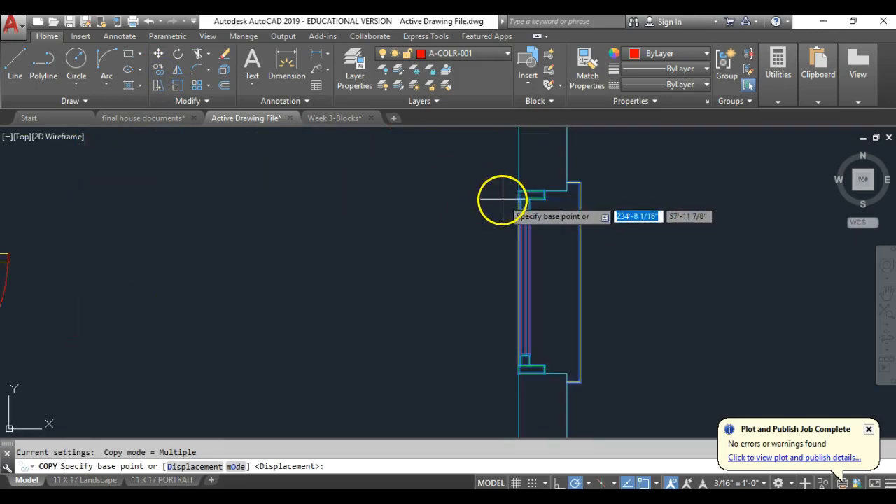
pyautogui.click(516, 187)
pyautogui.scroll(-5, 468, 201)
pyautogui.scroll(-2, 455, 231)
pyautogui.scroll(6, 410, 293)
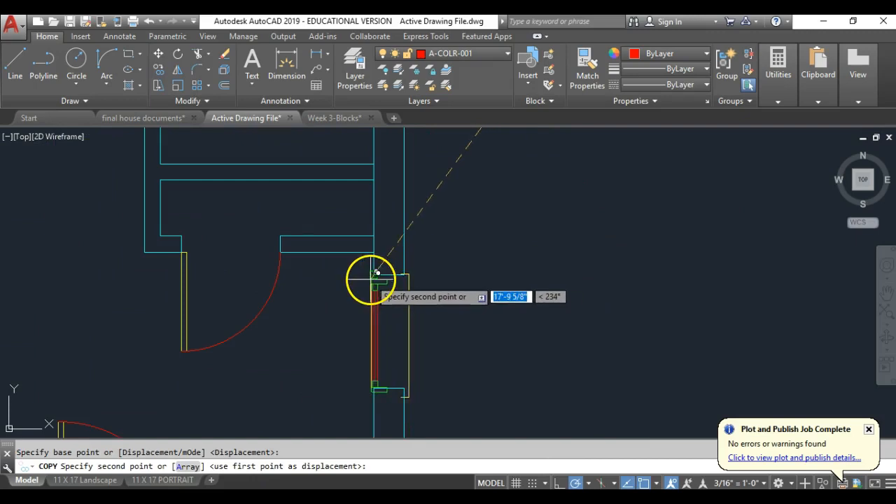
pyautogui.click(375, 270)
pyautogui.press('Return')
# - Examine the first-floor plan PDF for the type and position of the window in the kitchen's lower wall
pyautogui.scroll(-2, 502, 212)
pyautogui.scroll(-4, 501, 212)
pyautogui.scroll(2, 342, 264)
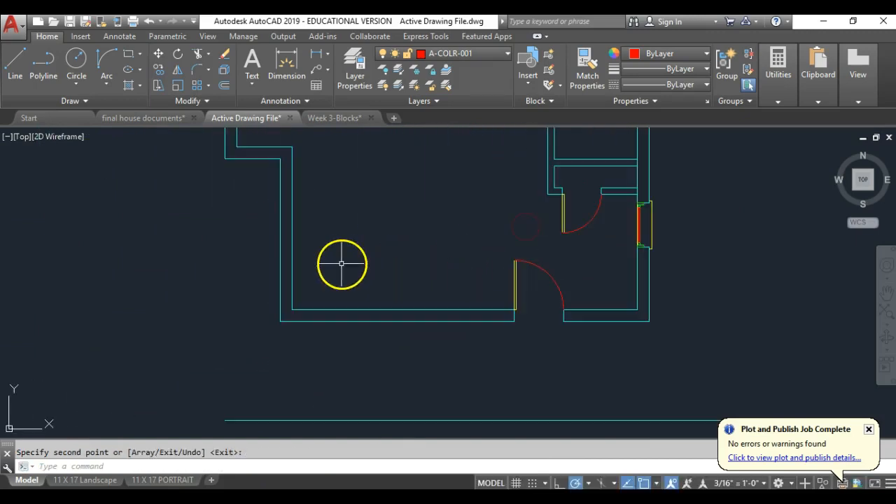
pyautogui.moveTo(895, 133); pyautogui.dragTo(650, 56)
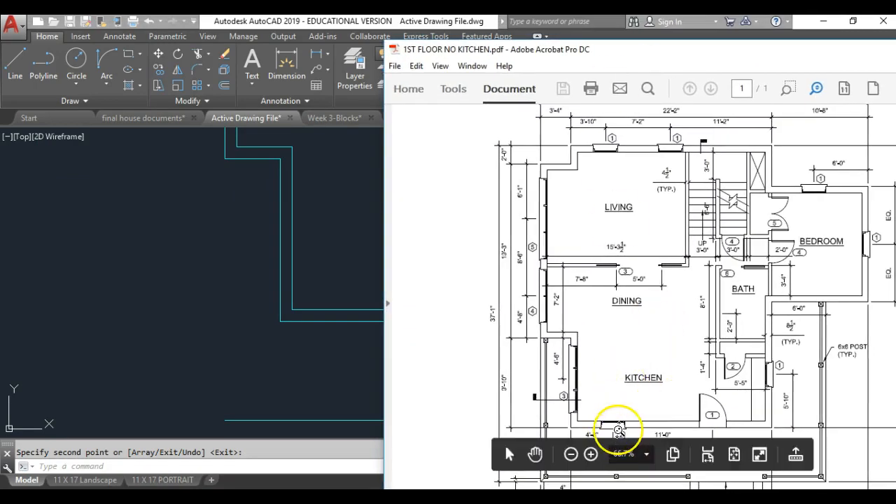
pyautogui.click(602, 52)
pyautogui.moveTo(604, 52); pyautogui.dragTo(589, 44)
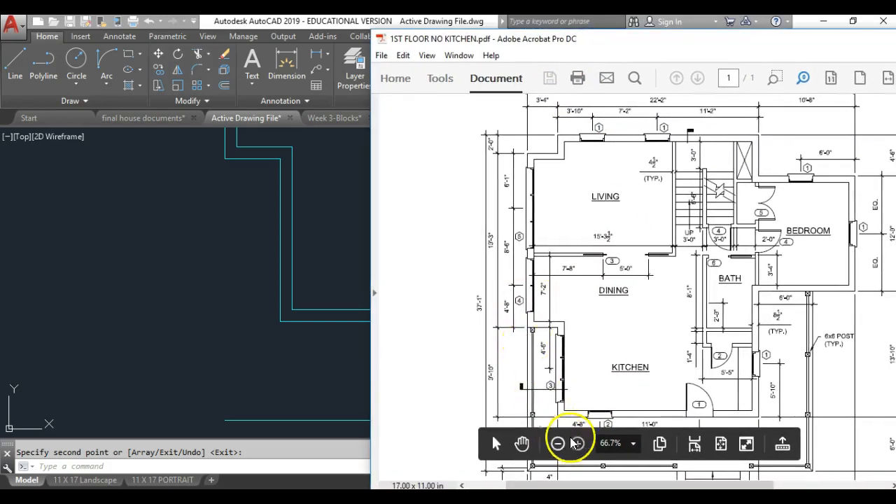
pyautogui.keyDown('ctrl'); pyautogui.scroll(-1, 594, 344); pyautogui.keyUp('ctrl')
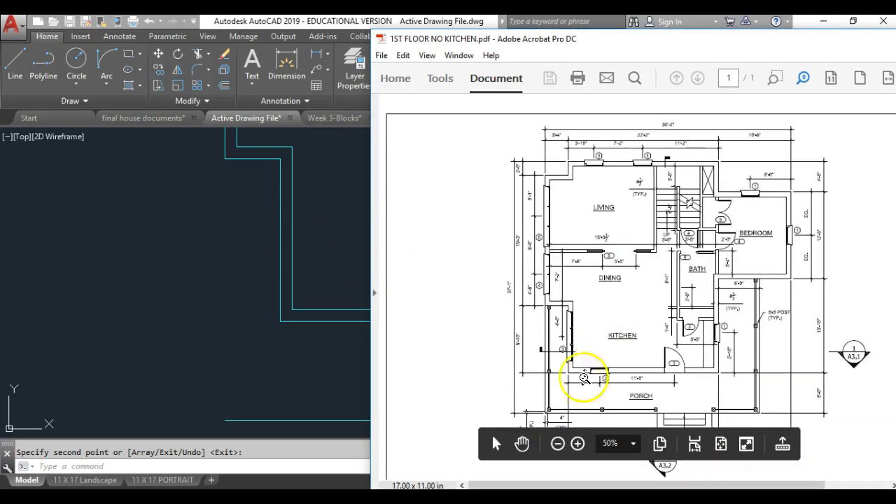
pyautogui.keyDown('ctrl'); pyautogui.scroll(1, 579, 399); pyautogui.keyUp('ctrl')
pyautogui.keyDown('ctrl'); pyautogui.scroll(1, 579, 404); pyautogui.keyUp('ctrl')
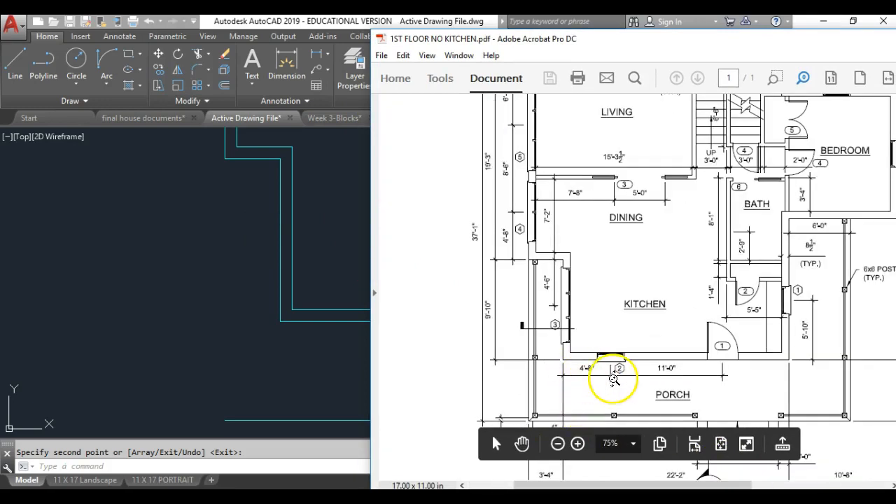
pyautogui.moveTo(603, 43); pyautogui.dragTo(895, 123)
# - Offset the outer line of the kitchen's left wall 4'-8" to the right as the lower wall window's centerline
pyautogui.scroll(2, 295, 290)
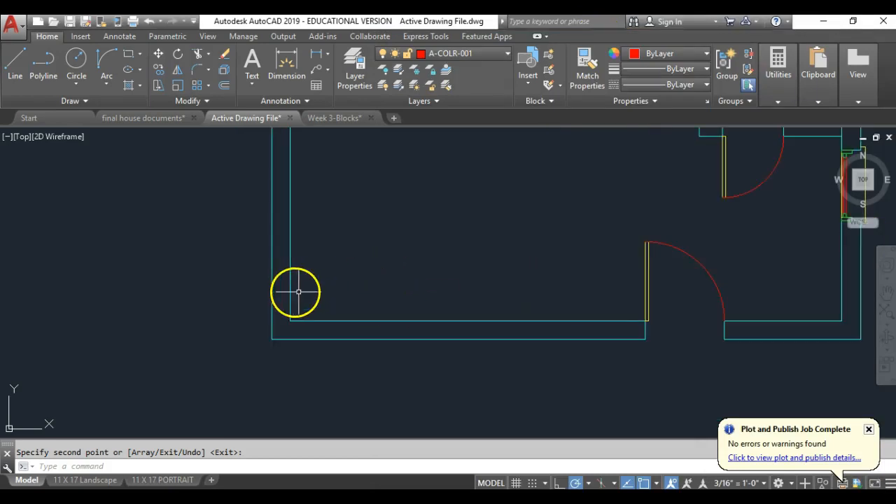
pyautogui.click(227, 86)
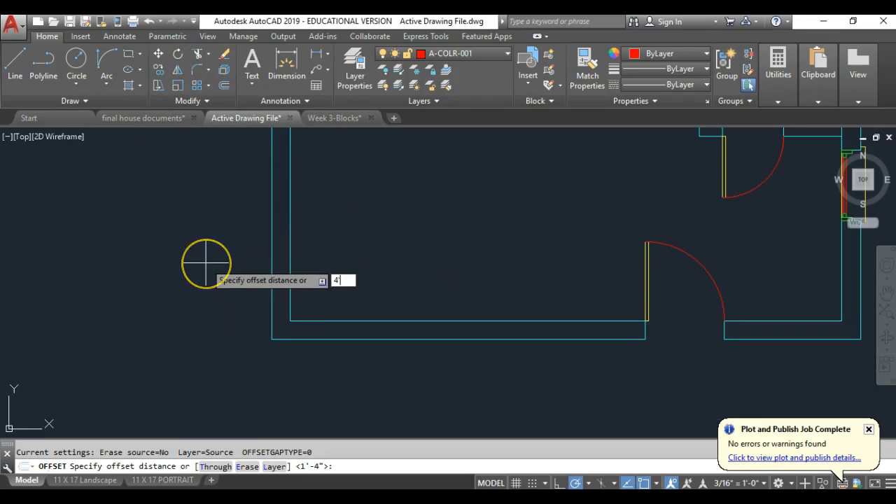
pyautogui.write("4'8")
pyautogui.press('Return')
pyautogui.click(271, 266)
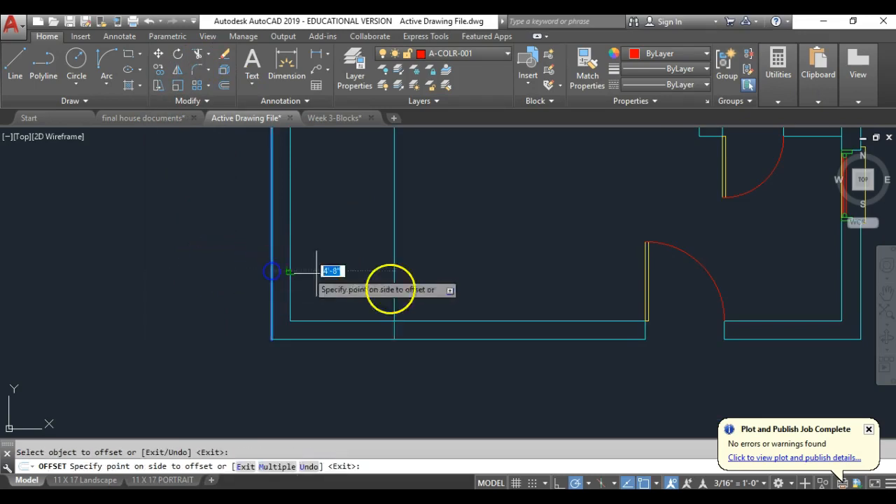
pyautogui.click(423, 291)
pyautogui.press('Return')
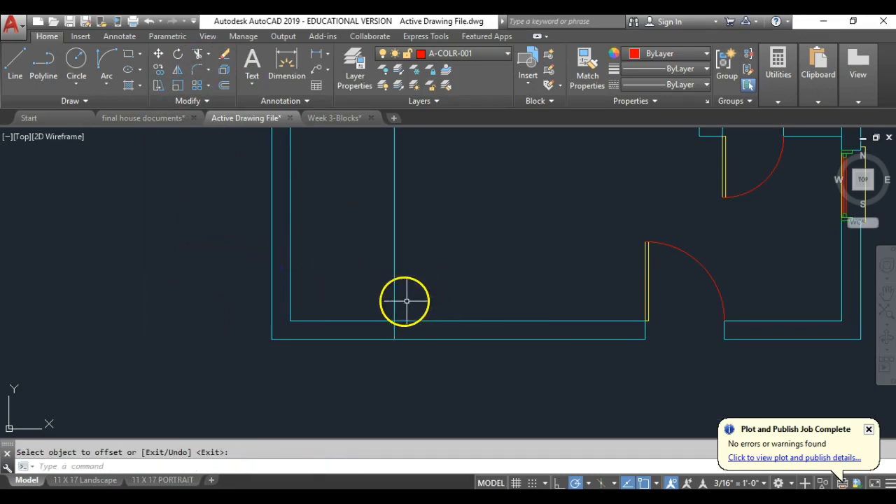
# - Offset the window centerline in the kitchen's lower wall 1'-4" to both sides to mark the opening's edges
pyautogui.scroll(-2, 401, 292)
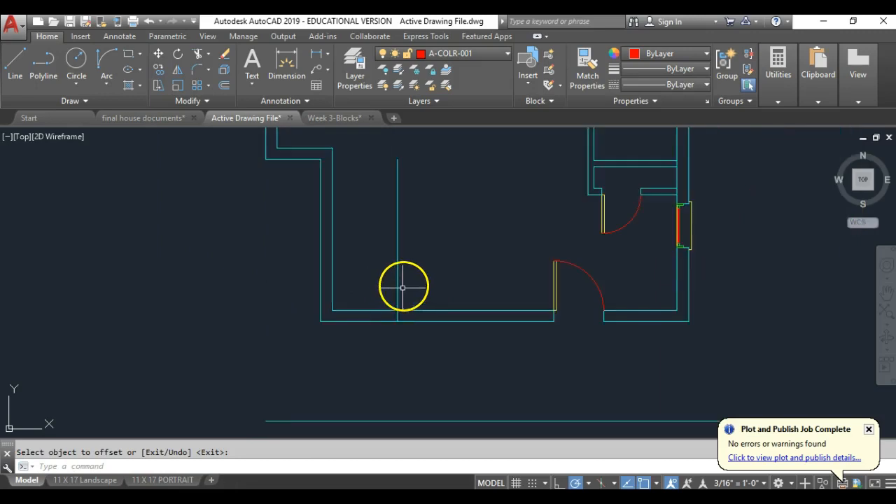
pyautogui.click(225, 85)
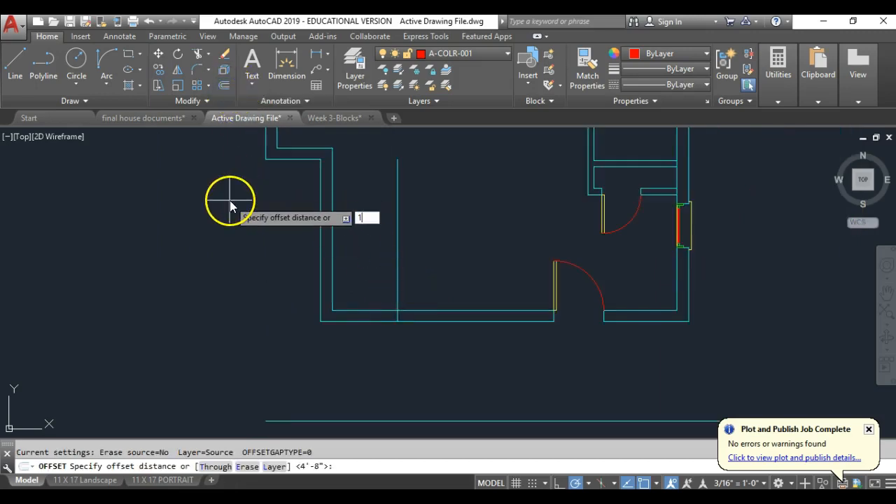
pyautogui.write("1'4")
pyautogui.press('Return')
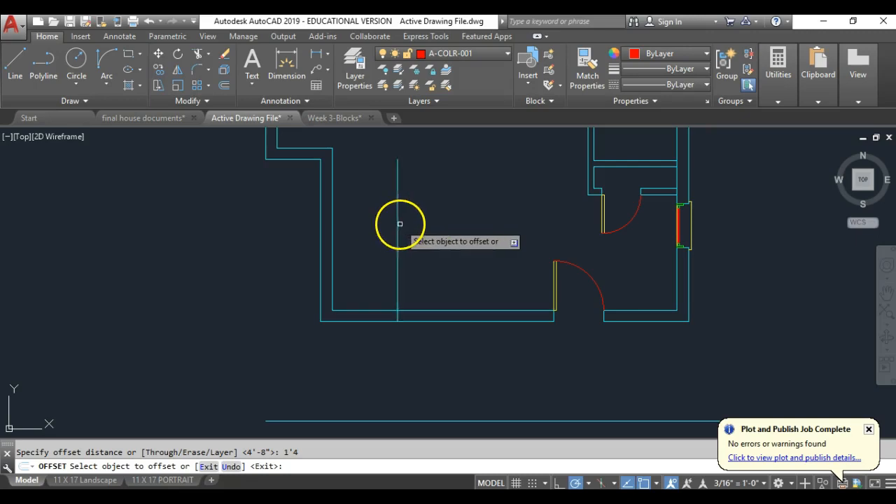
pyautogui.click(400, 241)
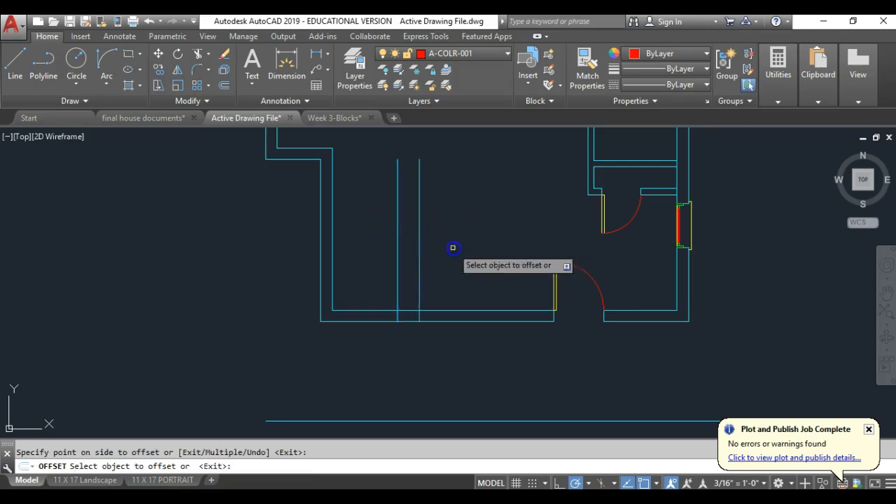
pyautogui.click(397, 248)
pyautogui.click(370, 256)
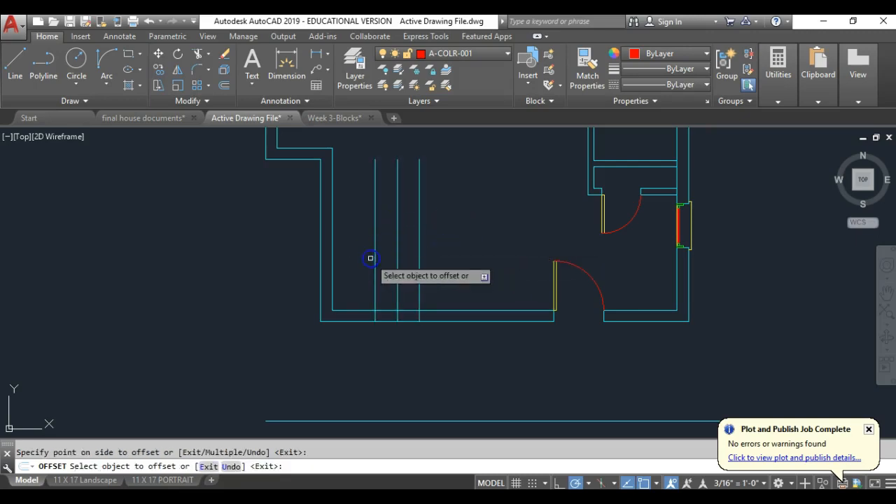
pyautogui.rightClick(308, 157)
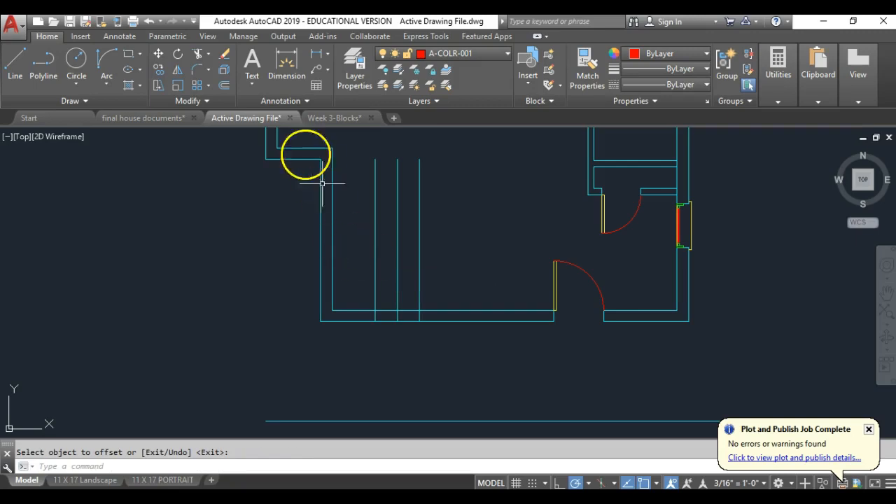
# - Trim the offset lines and wall lines to cut the window opening in the lower wall, and erase the leftover centerline piece
pyautogui.click(198, 56)
pyautogui.press('Return')
pyautogui.click(458, 240)
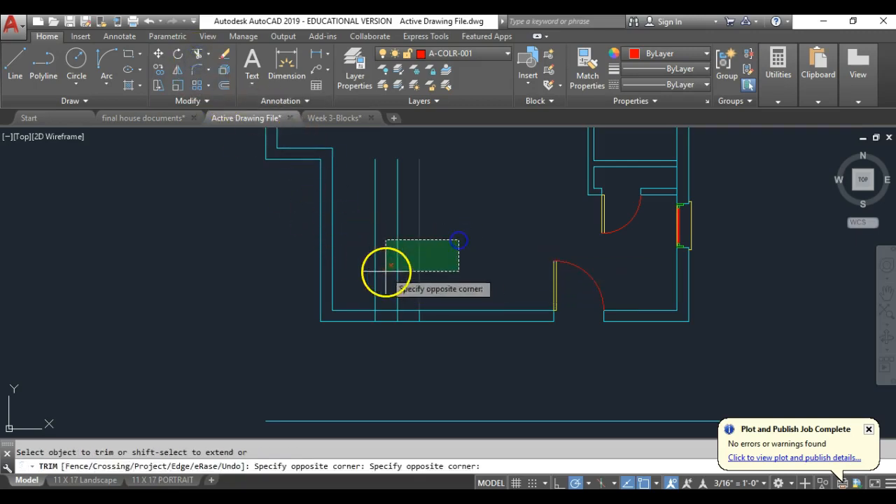
pyautogui.click(367, 272)
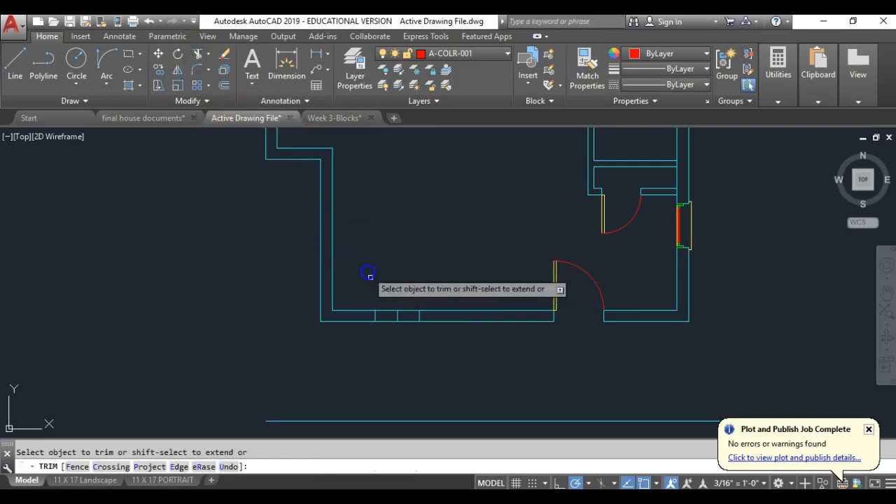
pyautogui.click(386, 312)
pyautogui.click(387, 320)
pyautogui.click(408, 320)
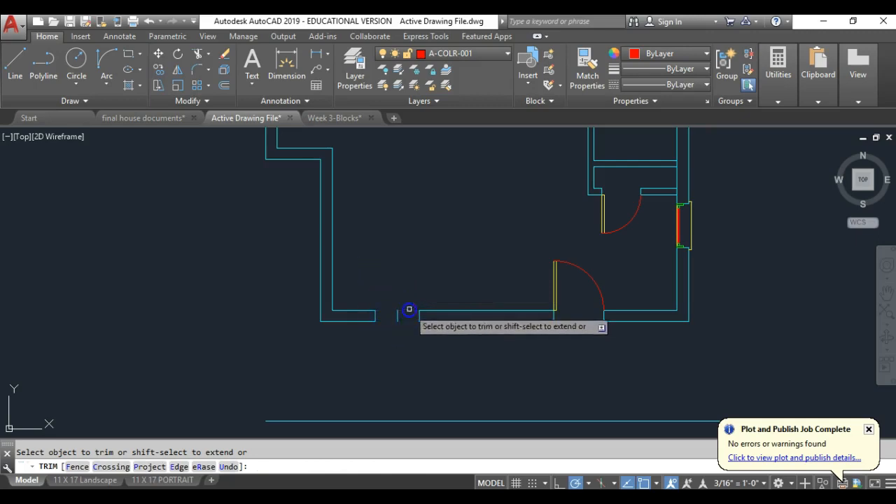
pyautogui.click(409, 309)
pyautogui.press('Return')
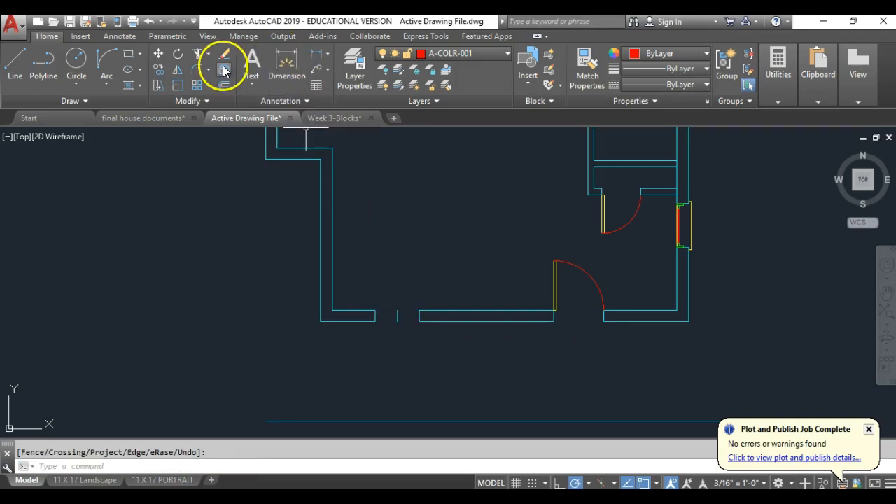
pyautogui.click(222, 63)
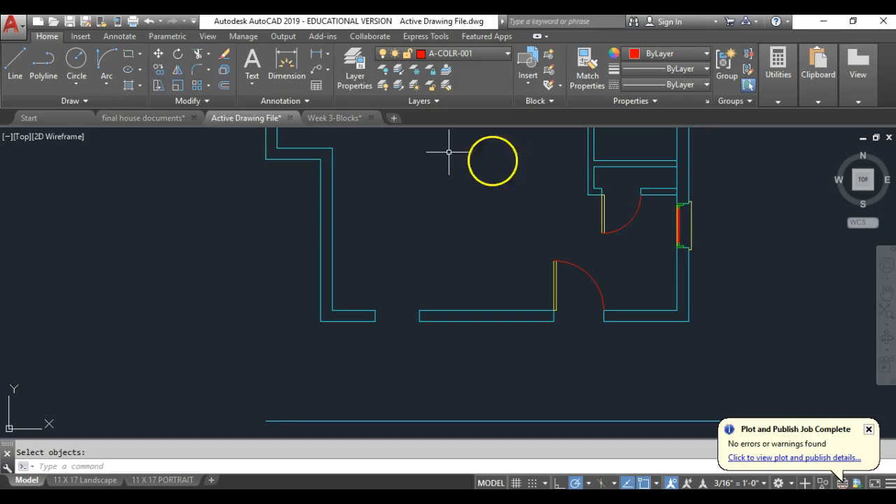
# - Copy the right wall window near the entry to the free space just below the new lower wall opening
pyautogui.click(157, 70)
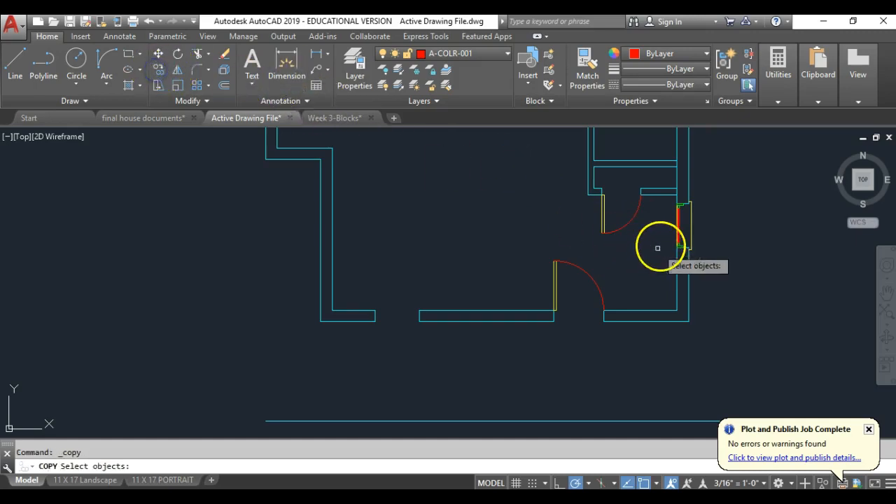
pyautogui.press('Return')
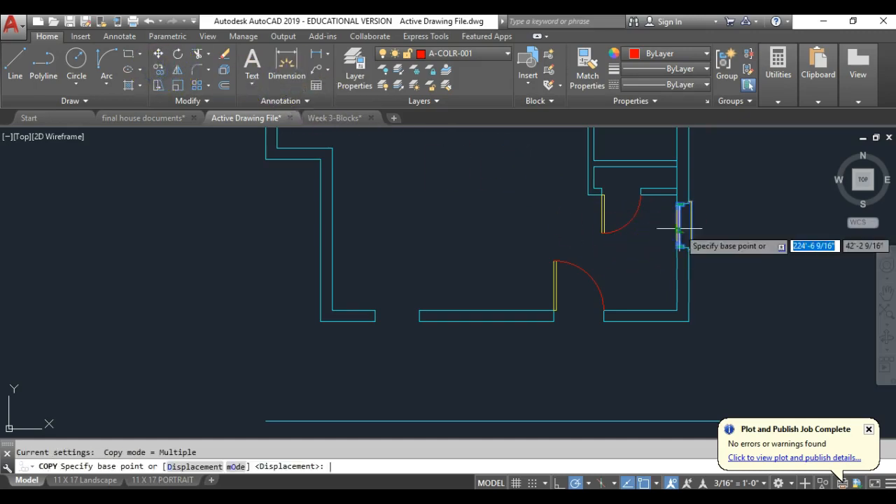
pyautogui.click(680, 228)
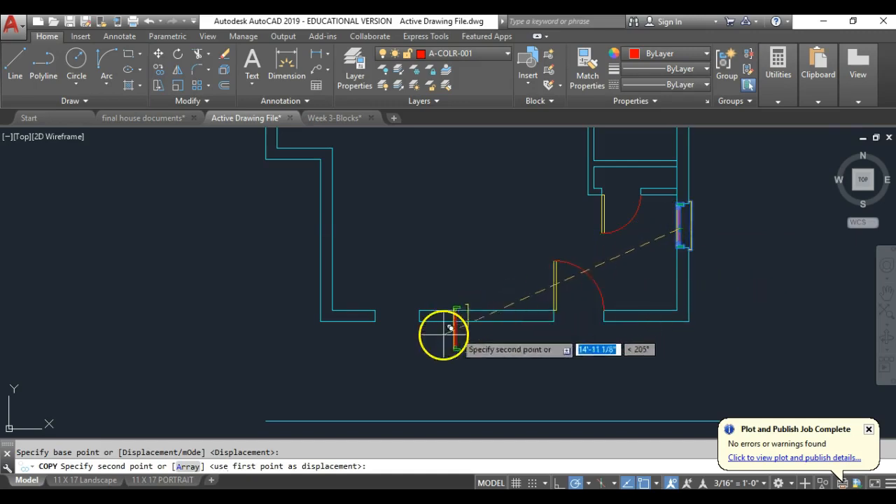
pyautogui.click(390, 358)
pyautogui.press('Escape')
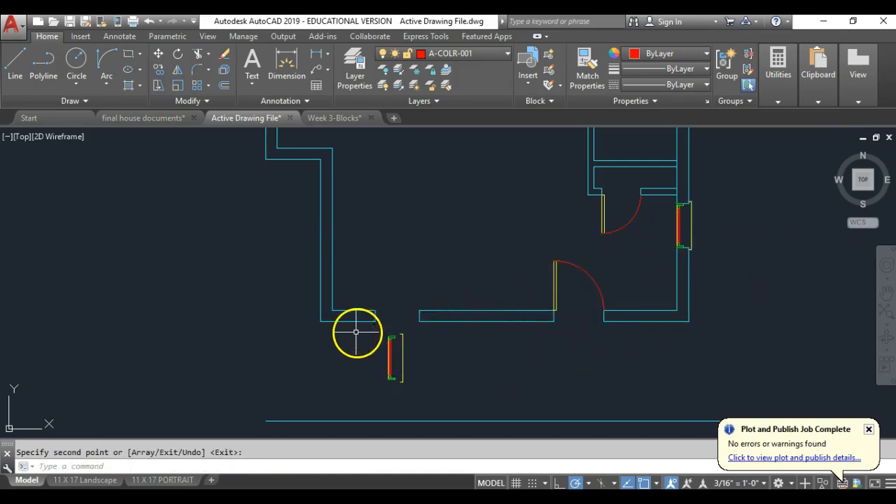
# - Rotate the copied window 270° about the middle of its frame, turning its outer side downward
pyautogui.scroll(3, 389, 353)
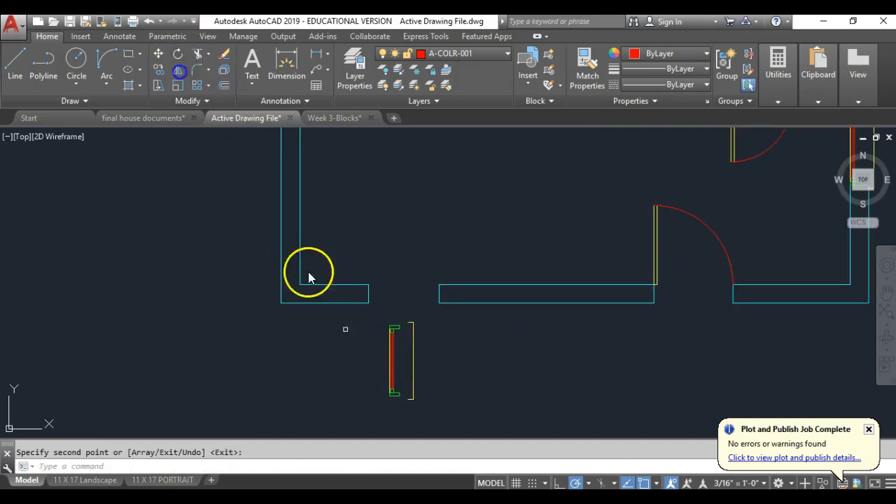
pyautogui.click(392, 375)
pyautogui.press('Return')
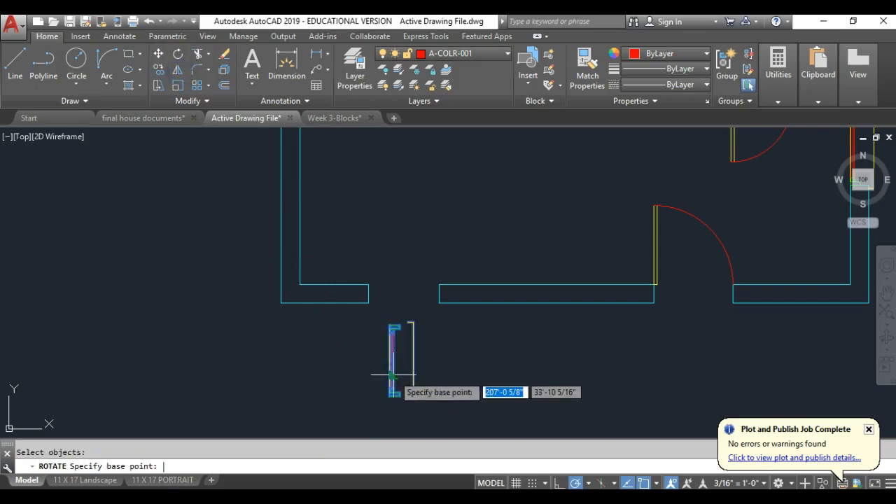
pyautogui.click(392, 360)
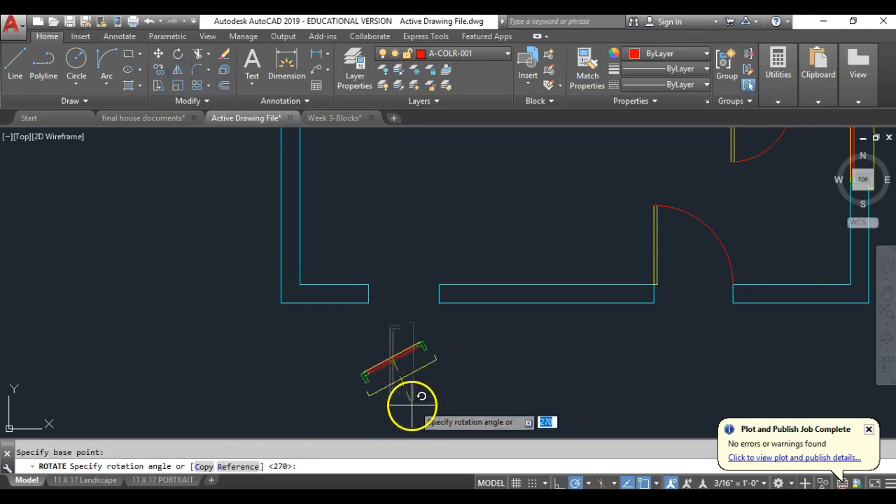
pyautogui.click(394, 425)
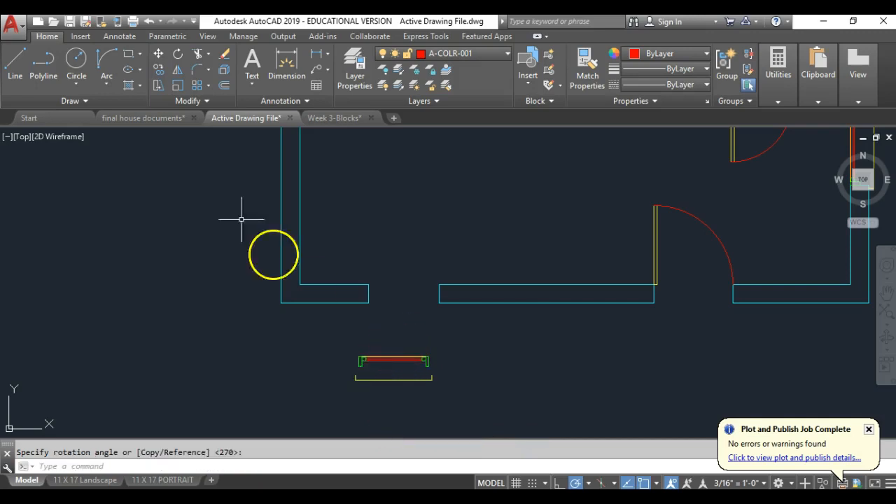
# - Move the rotated window by its upper left corner to the inner left corner of the lower wall opening
pyautogui.click(156, 59)
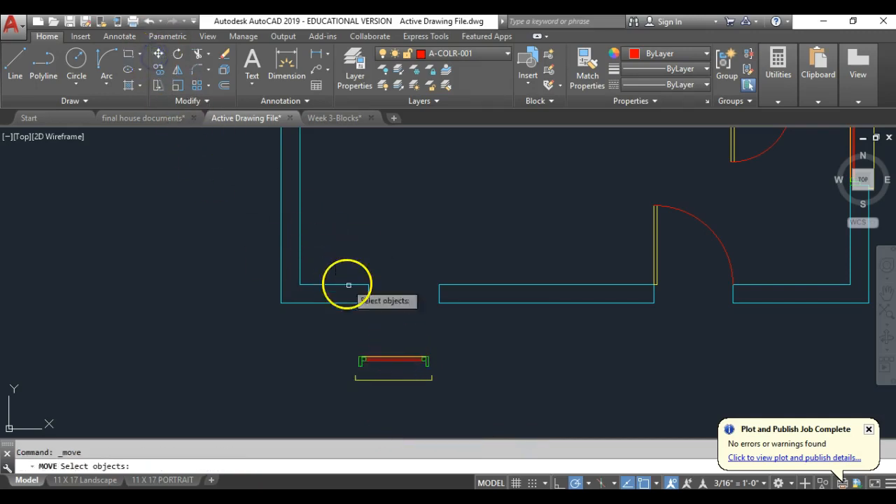
pyautogui.press('Return')
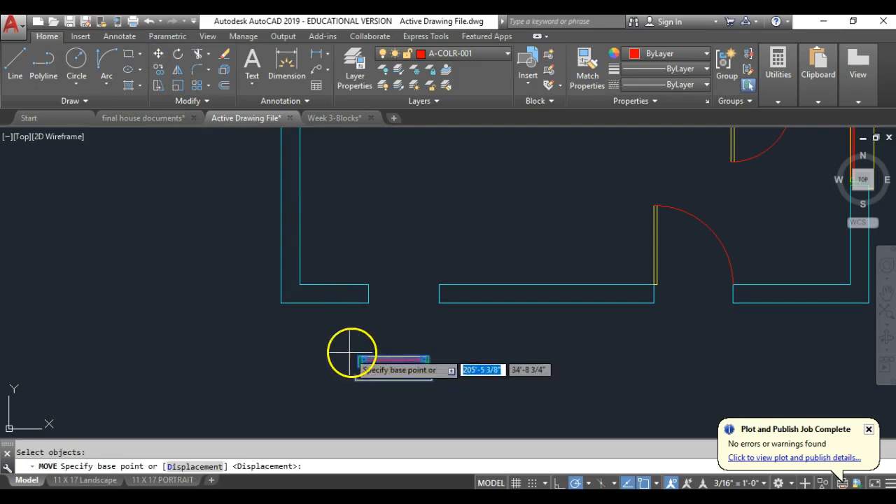
pyautogui.scroll(2, 354, 354)
pyautogui.click(365, 361)
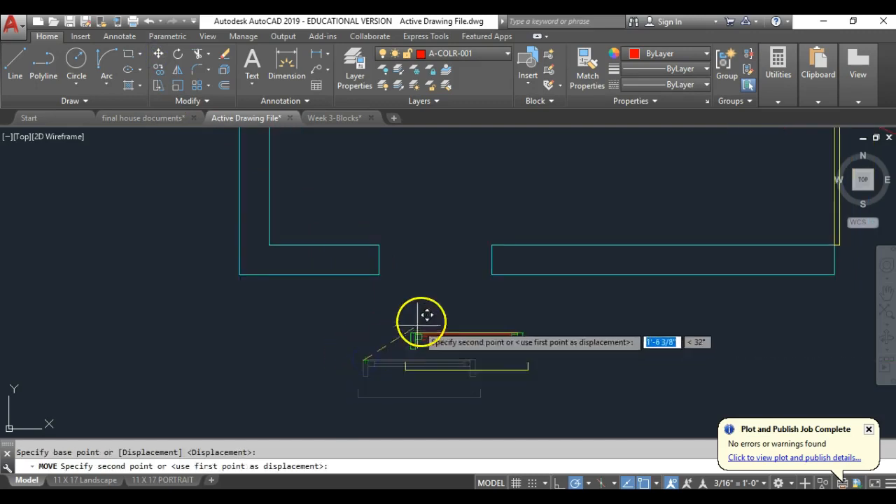
pyautogui.click(378, 245)
pyautogui.scroll(-6, 462, 311)
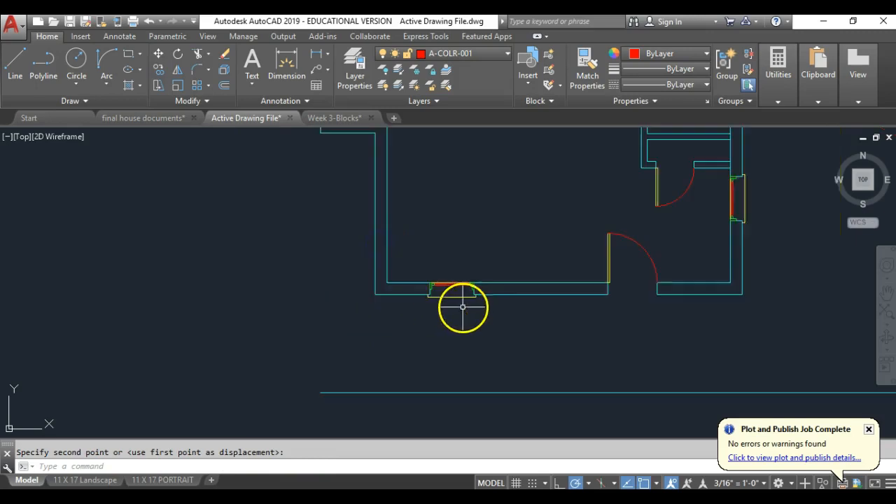
pyautogui.moveTo(462, 316); pyautogui.dragTo(461, 320, button='middle')
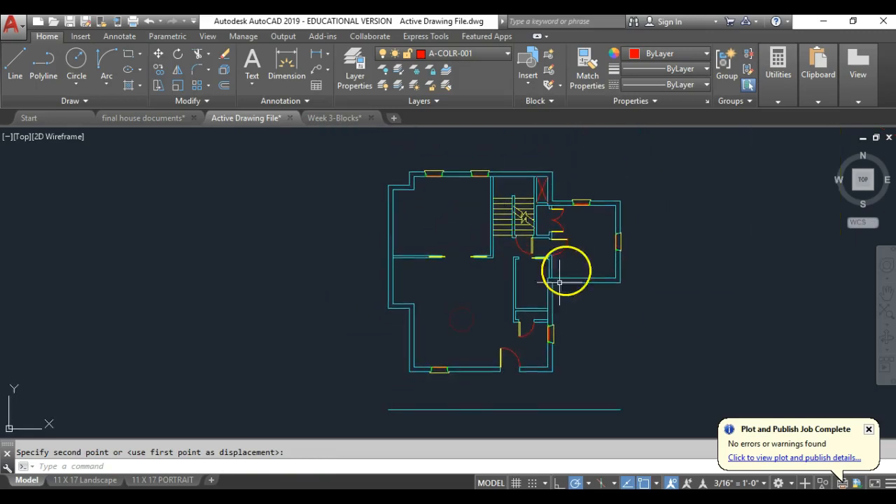